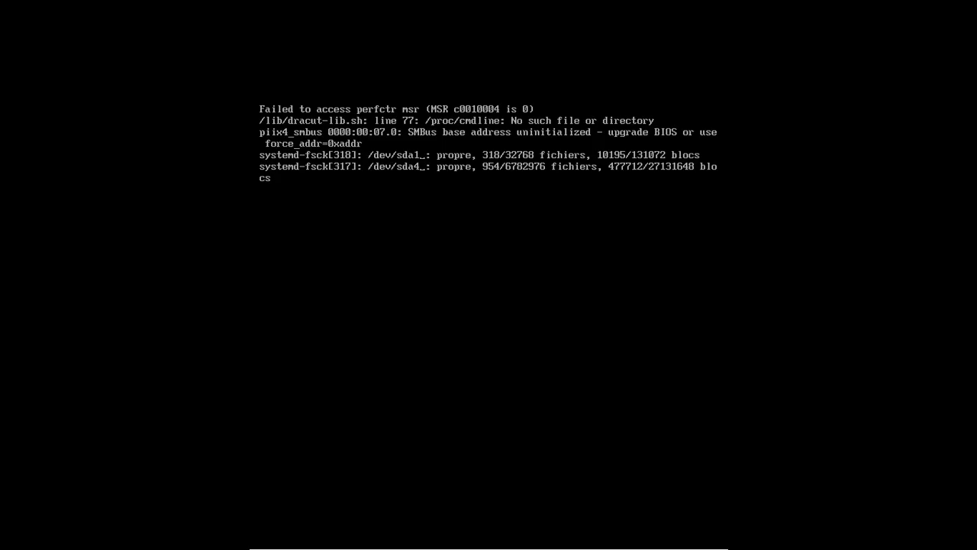
- Leave and re-enter VirtualBox full-screen mode with Host+F while the VM boots
{"action": "key", "text": "ctrl+f"}
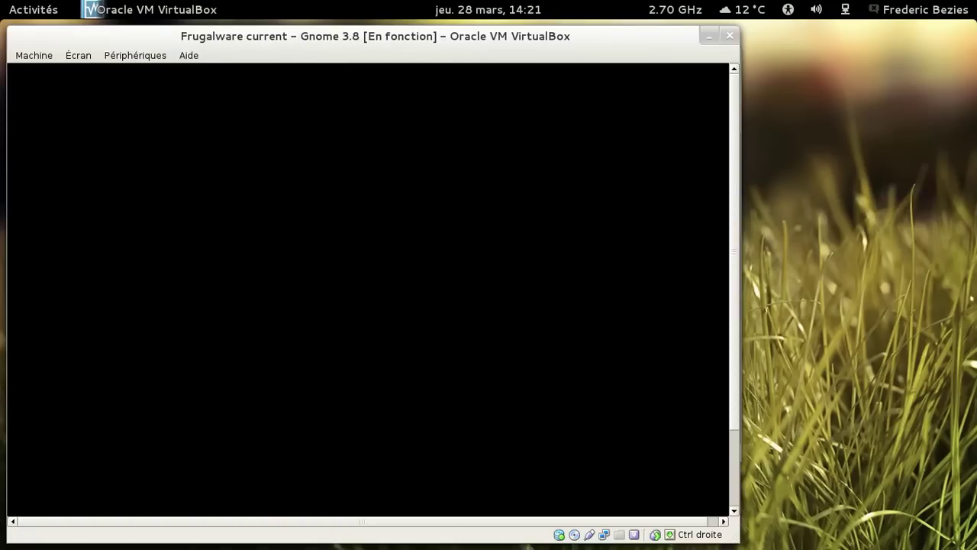
{"action": "key", "text": "ctrl+f"}
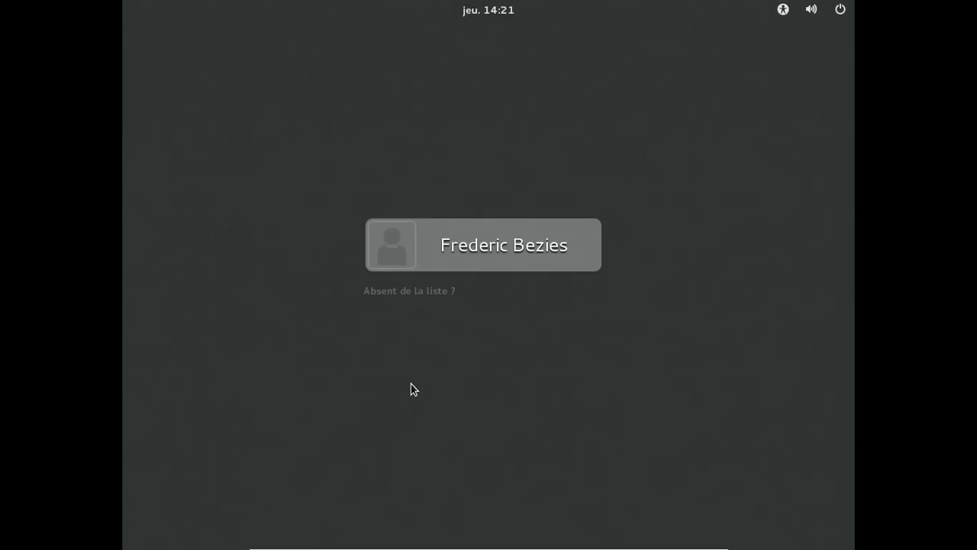
- Select the single user account, reveal the session types, and log in with the account password
{"action": "left_click", "coordinate": [475, 244]}
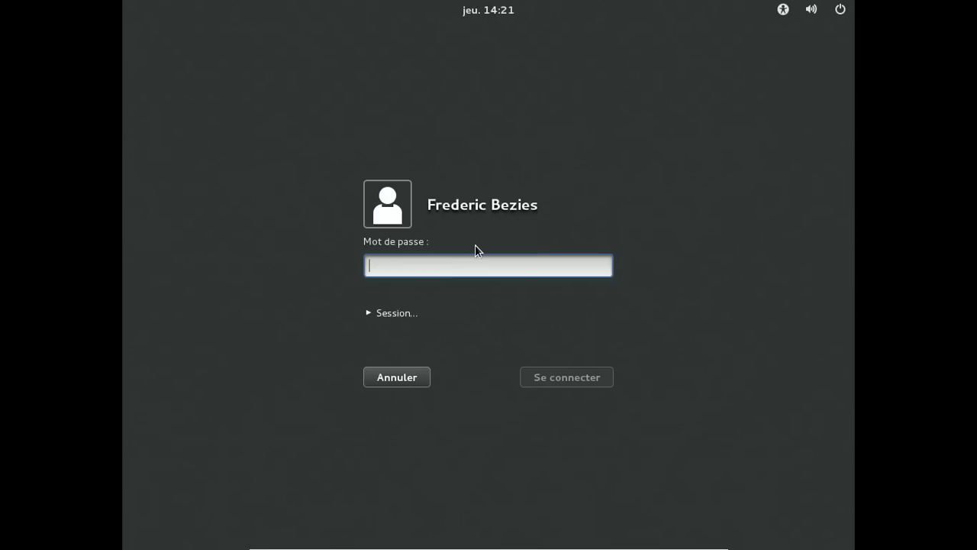
{"action": "left_click", "coordinate": [389, 311]}
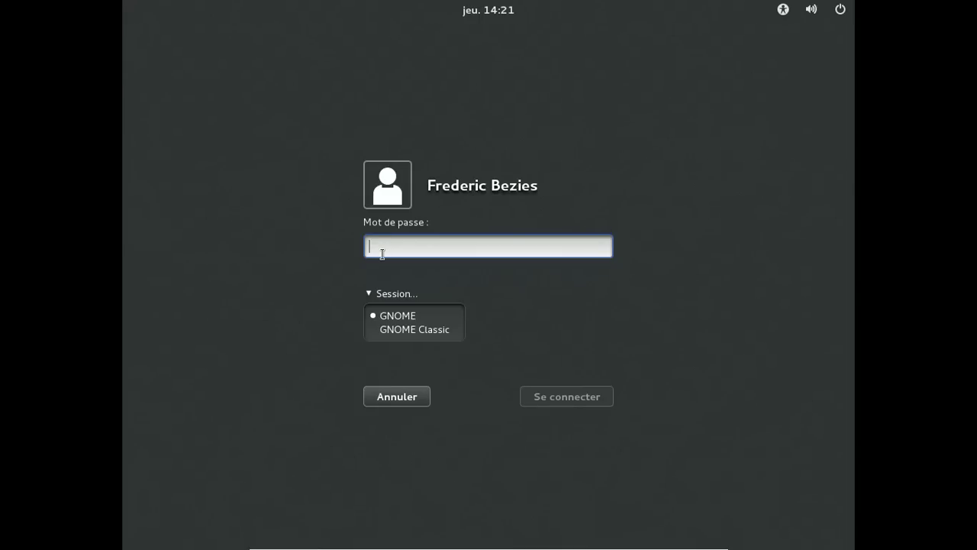
{"action": "type", "text": "***"}
{"action": "key", "text": "BackSpace"}
{"action": "key", "text": "BackSpace"}
{"action": "key", "text": "BackSpace"}
{"action": "type", "text": "********"}
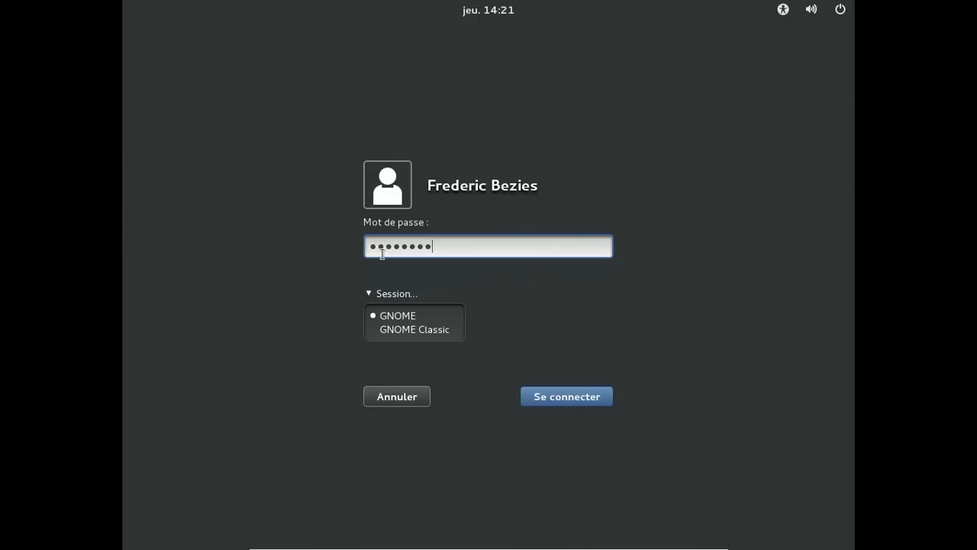
{"action": "key", "text": "Return"}
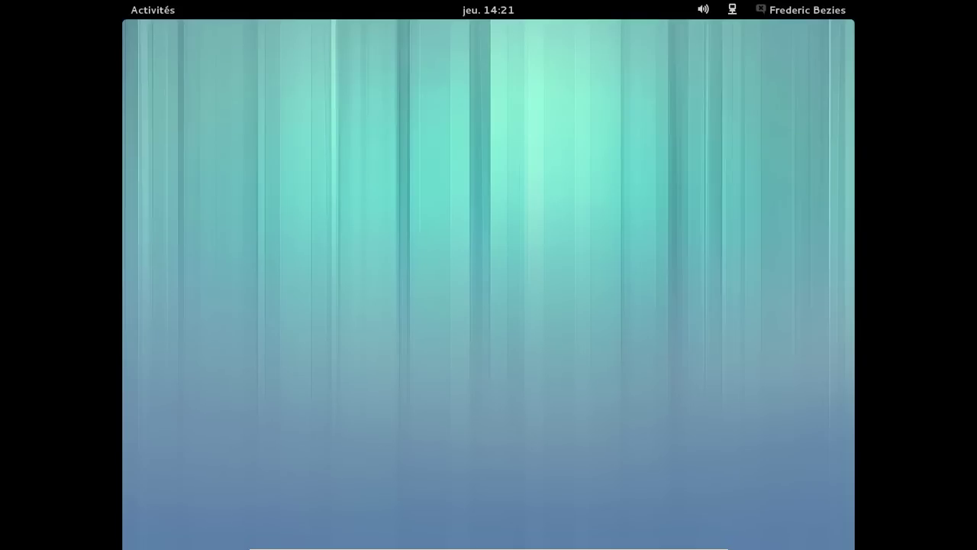
- Launch Paramètres from the top-bar user menu and go to the Arrière-plan panel
{"action": "left_click", "coordinate": [803, 10]}
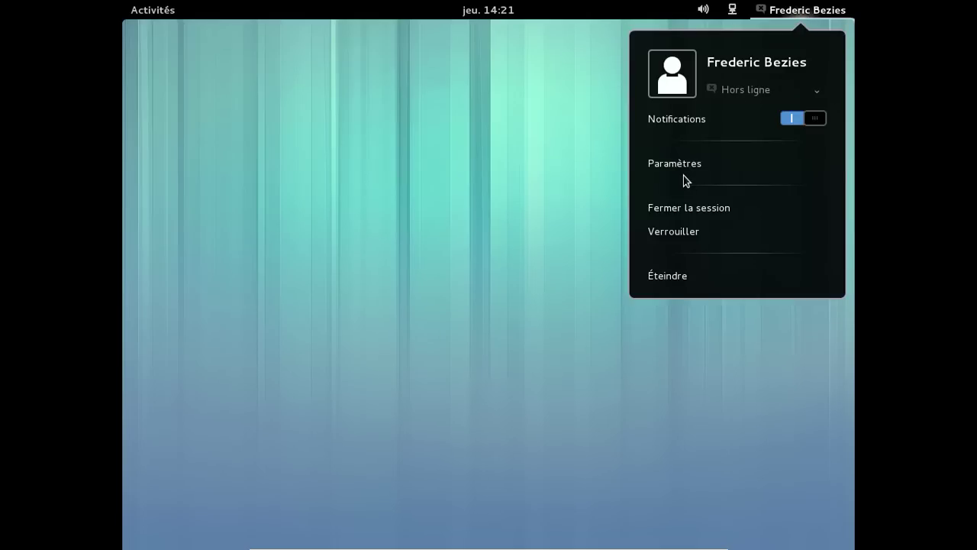
{"action": "left_click", "coordinate": [683, 164]}
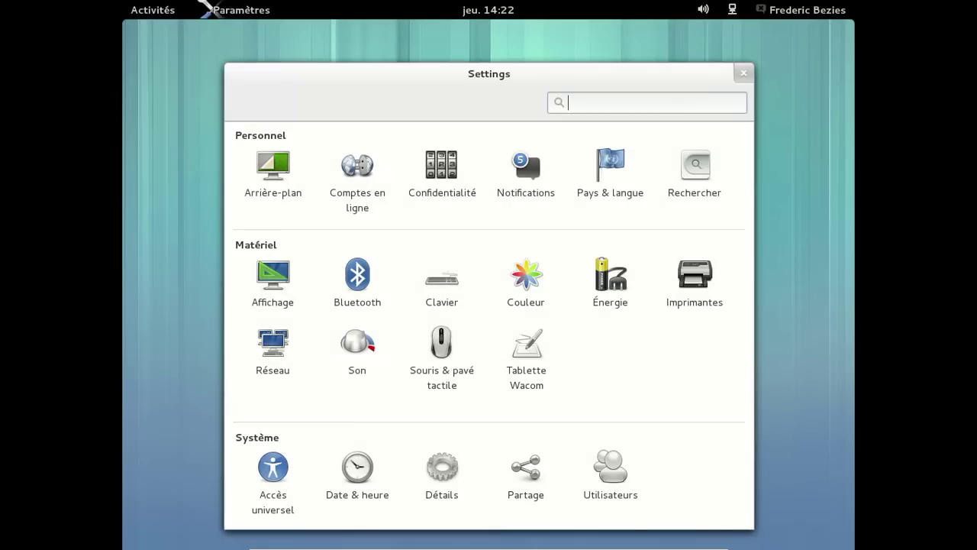
{"action": "left_click", "coordinate": [272, 176]}
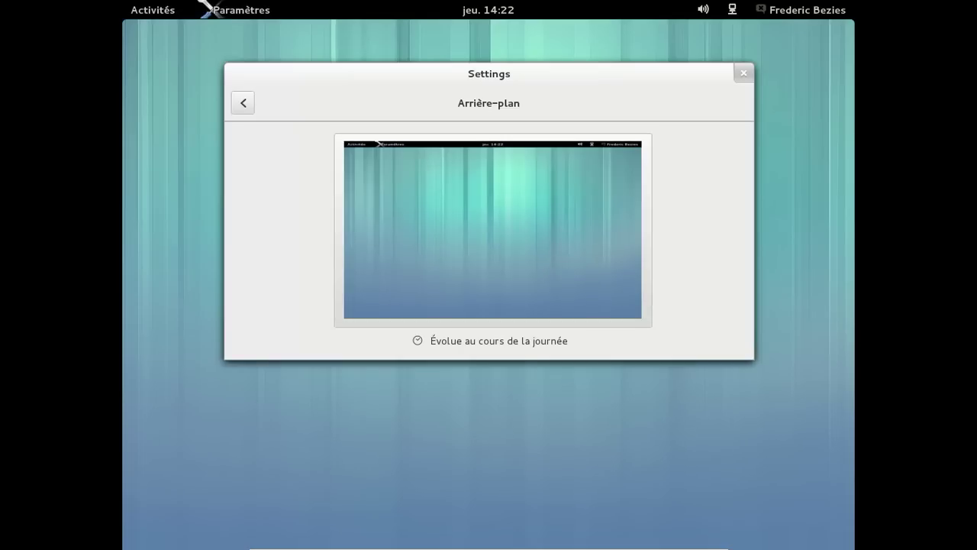
{"action": "left_click", "coordinate": [492, 229]}
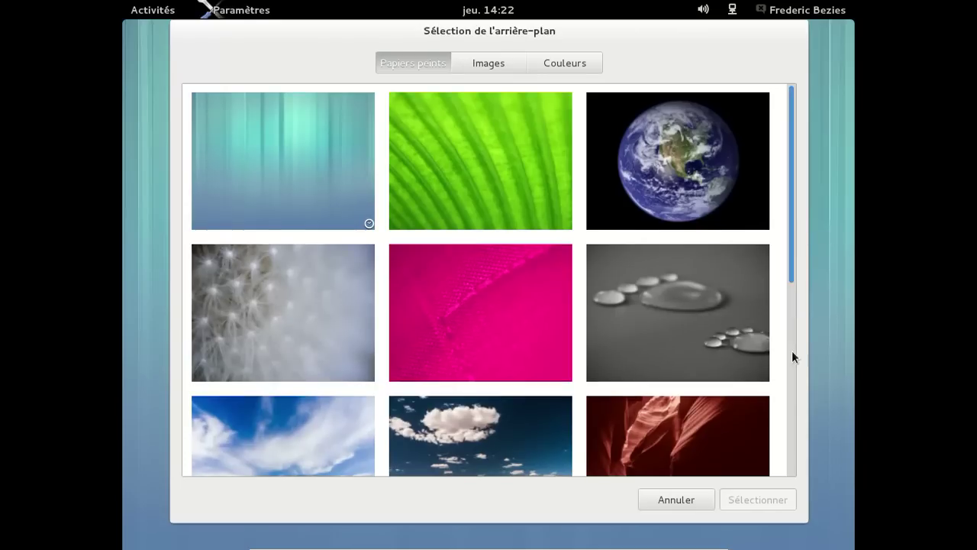
{"action": "scroll", "coordinate": [794, 356], "scroll_direction": "down", "scroll_amount": 3}
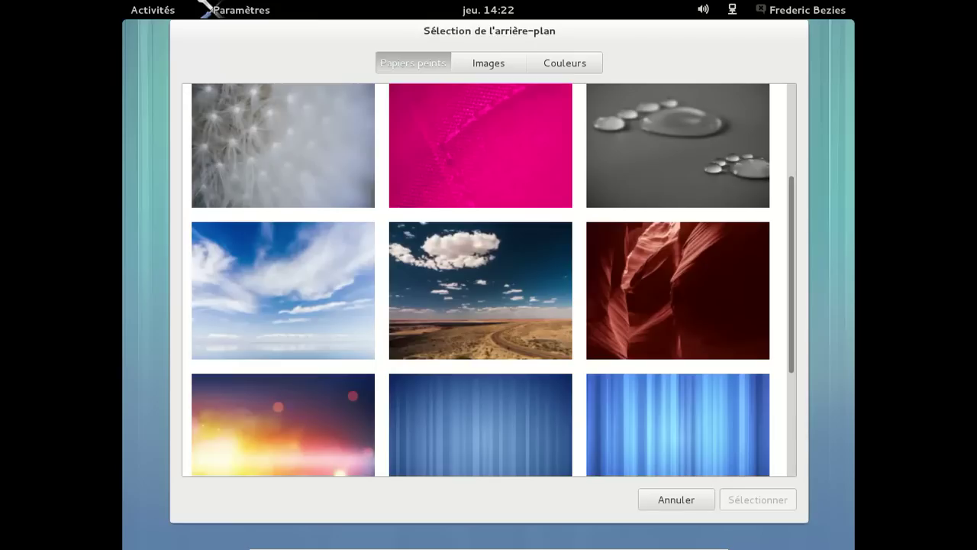
{"action": "left_click", "coordinate": [792, 458]}
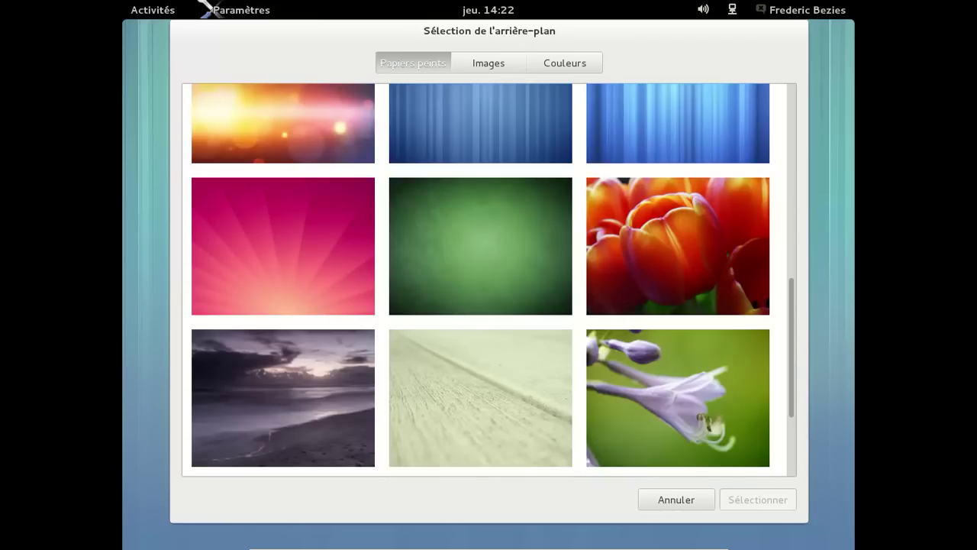
{"action": "left_click", "coordinate": [791, 442]}
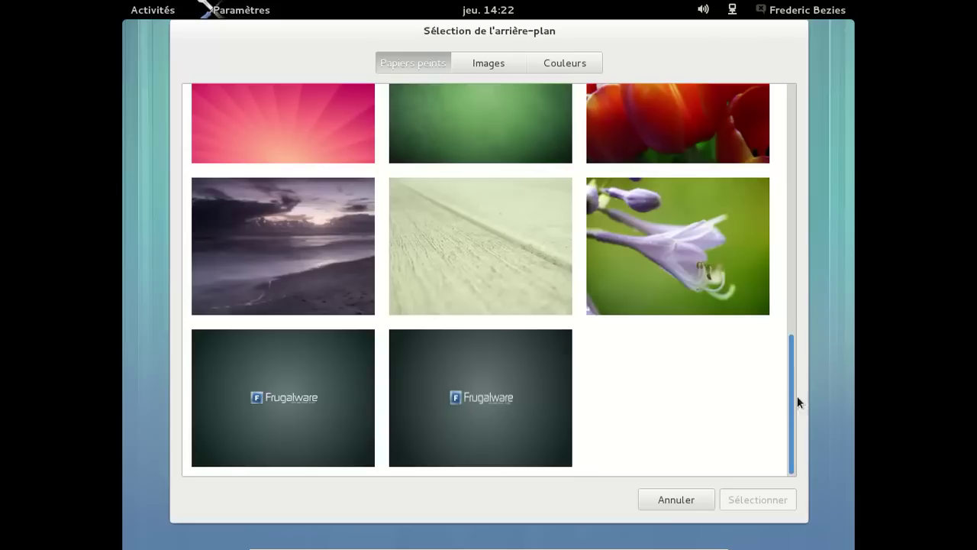
{"action": "left_click_drag", "start_coordinate": [796, 396], "coordinate": [792, 96]}
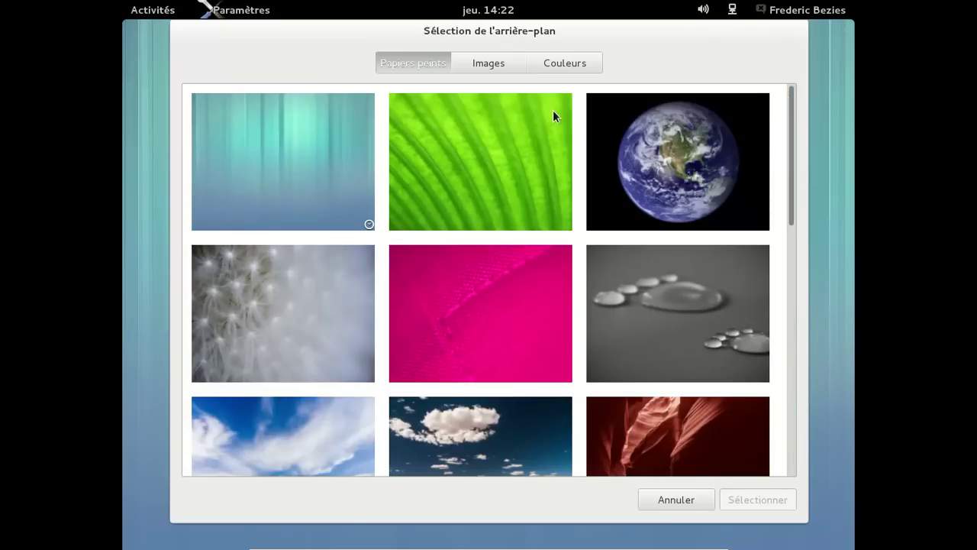
{"action": "left_click", "coordinate": [692, 504]}
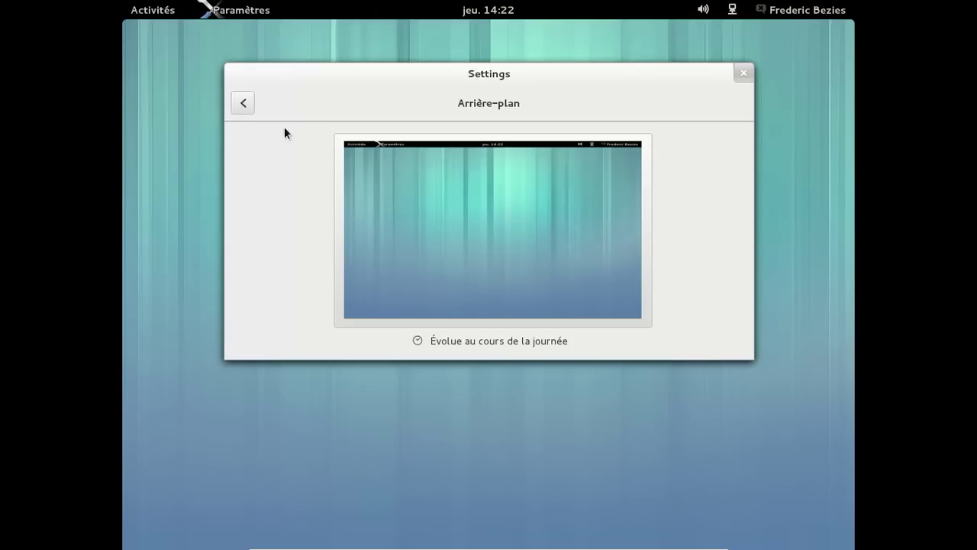
- In Confidentialité, review screen lock options and toggle the full-name display off and back on
{"action": "left_click", "coordinate": [241, 103]}
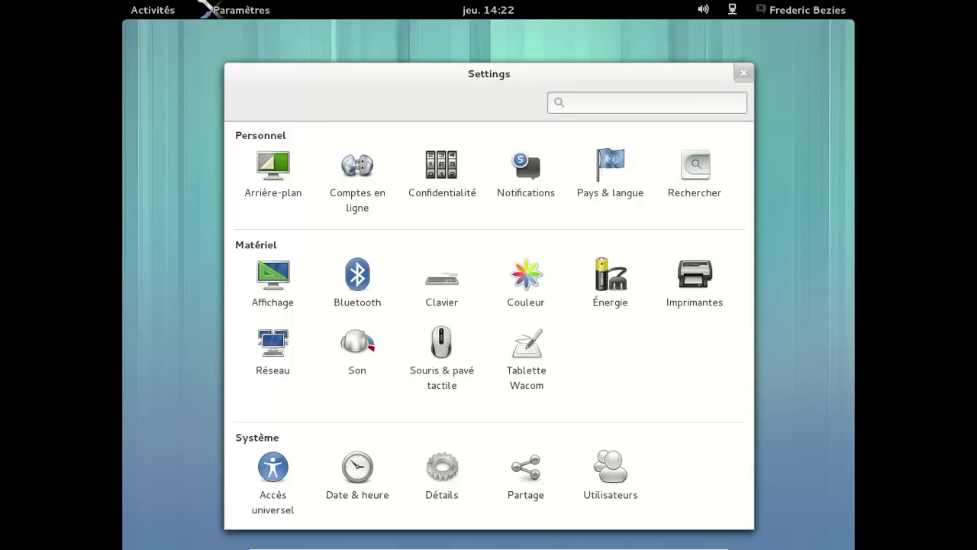
{"action": "left_click", "coordinate": [461, 174]}
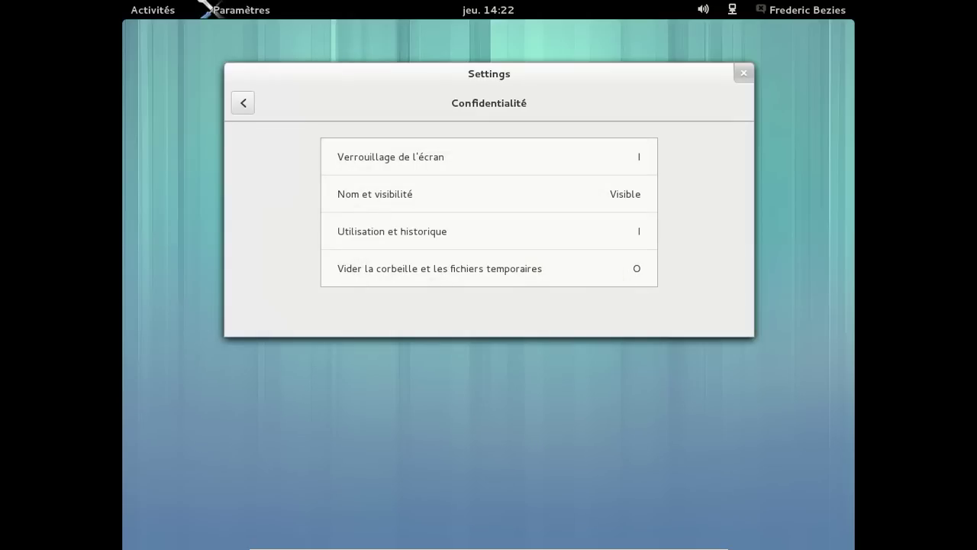
{"action": "left_click", "coordinate": [458, 157]}
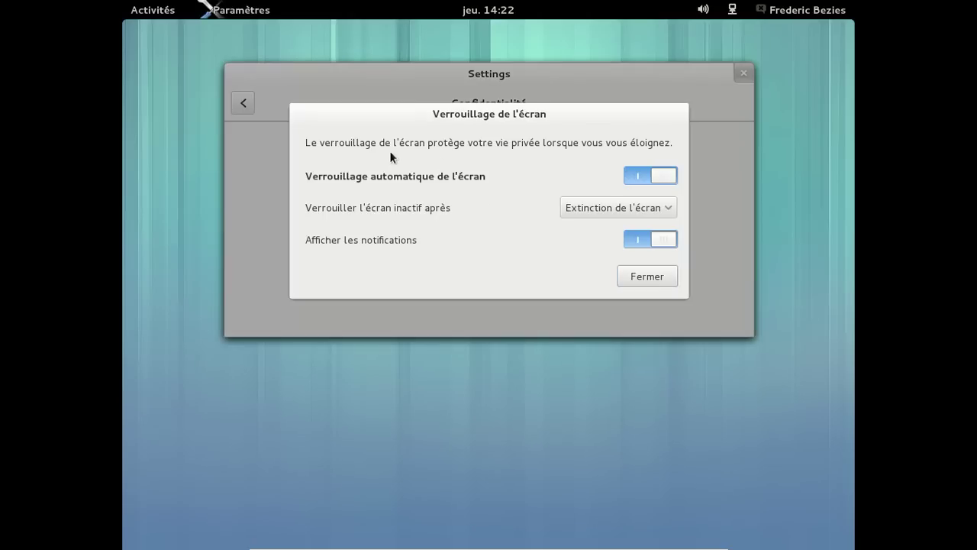
{"action": "left_click", "coordinate": [641, 277]}
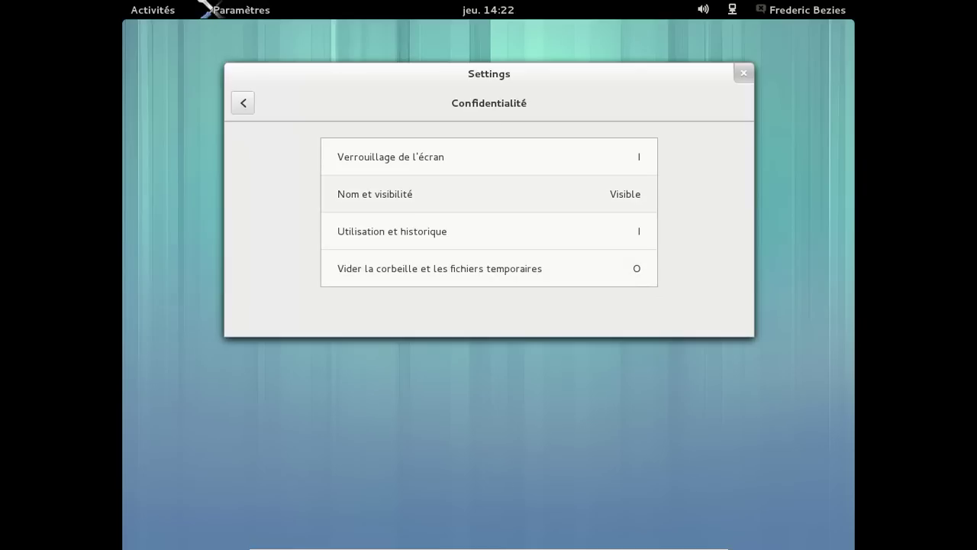
{"action": "left_click", "coordinate": [458, 194]}
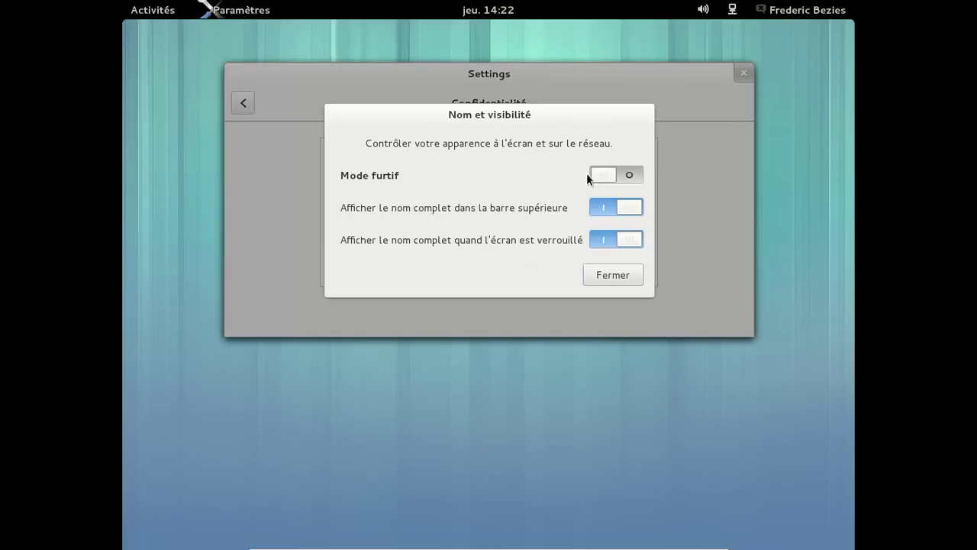
{"action": "left_click", "coordinate": [629, 208]}
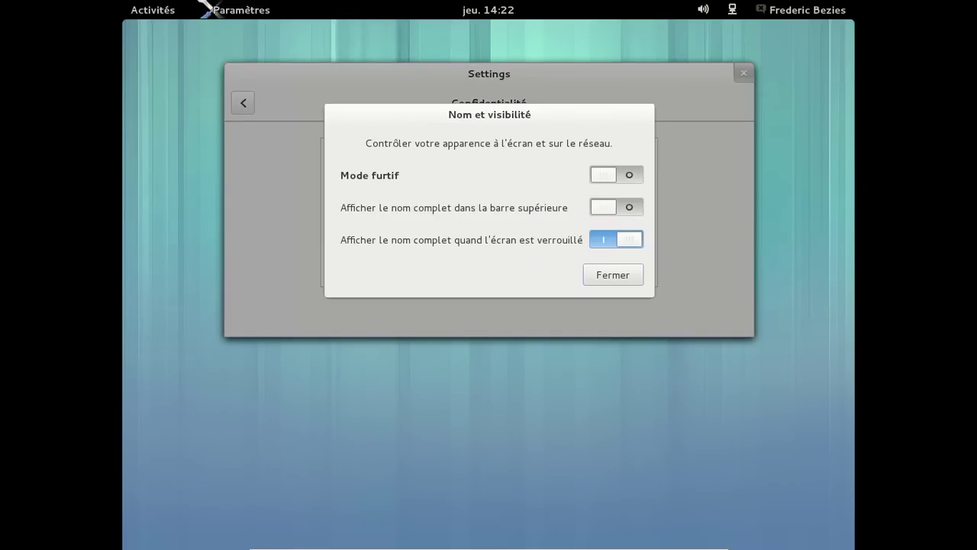
{"action": "left_click", "coordinate": [608, 208]}
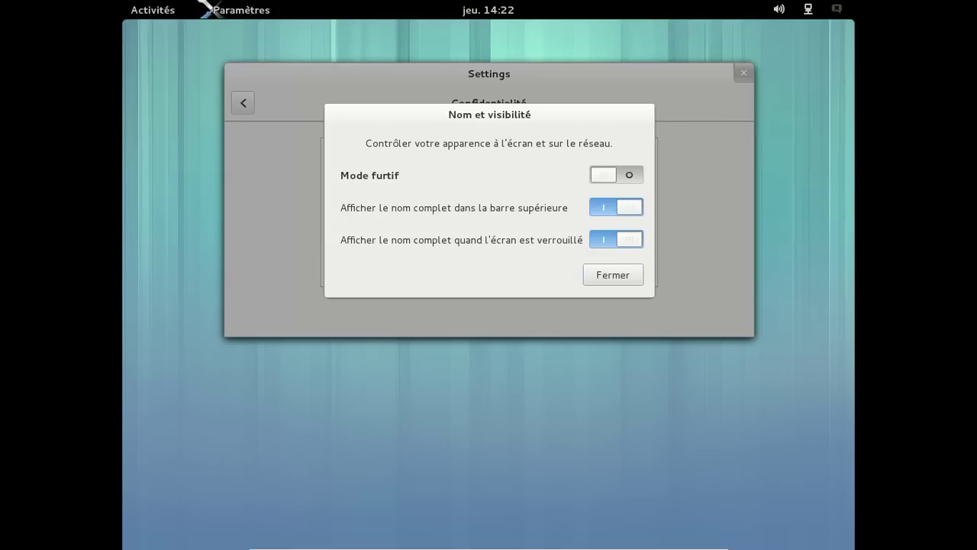
{"action": "left_click", "coordinate": [615, 273]}
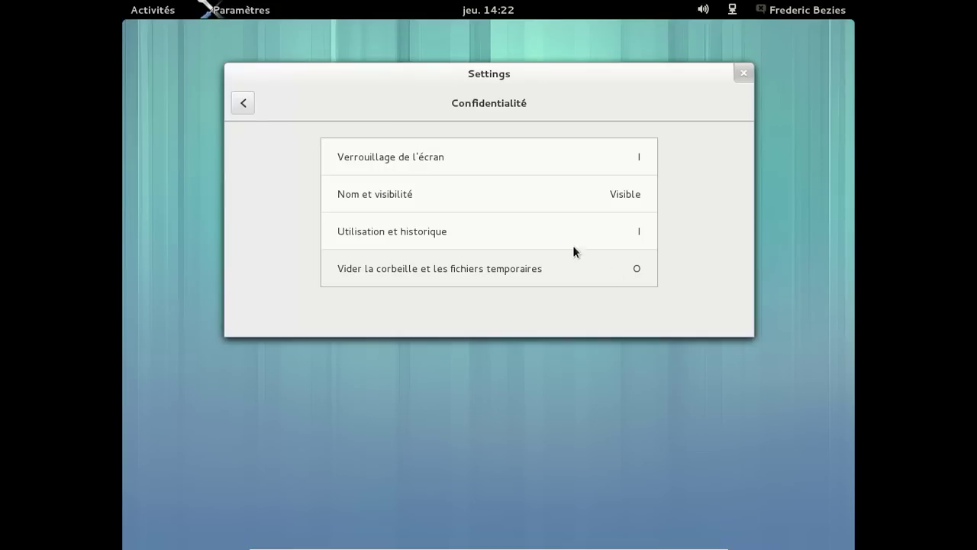
- Clear the recent usage history in Confidentialité
{"action": "left_click", "coordinate": [573, 243]}
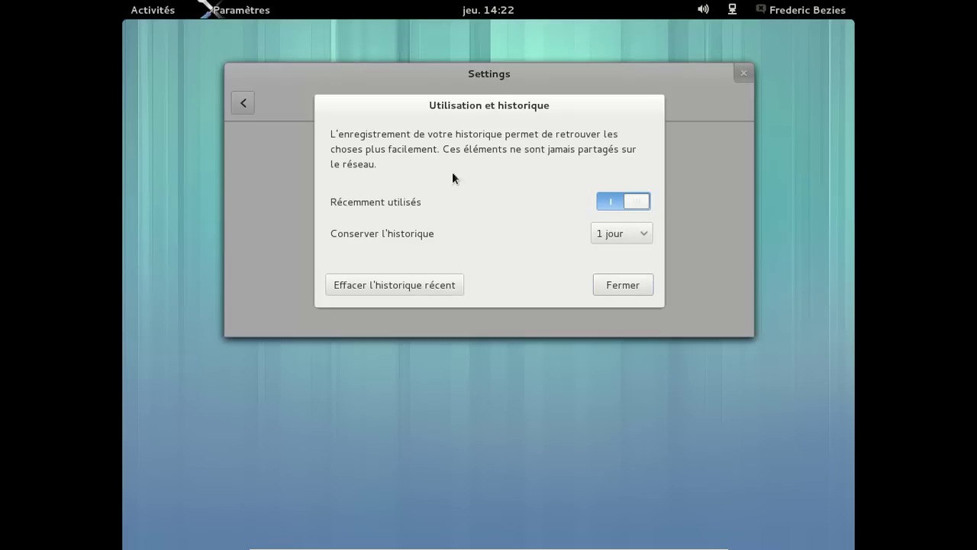
{"action": "left_click", "coordinate": [460, 283]}
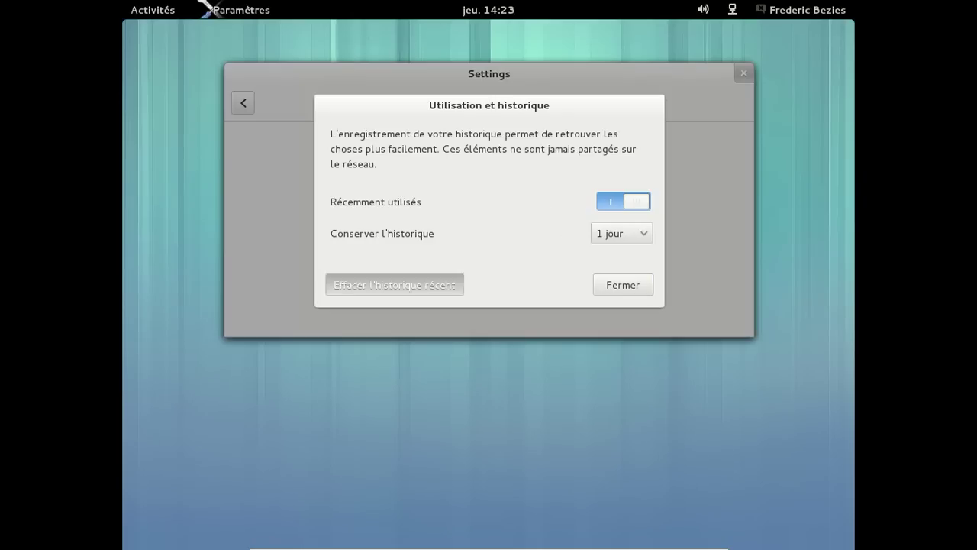
{"action": "left_click", "coordinate": [618, 285]}
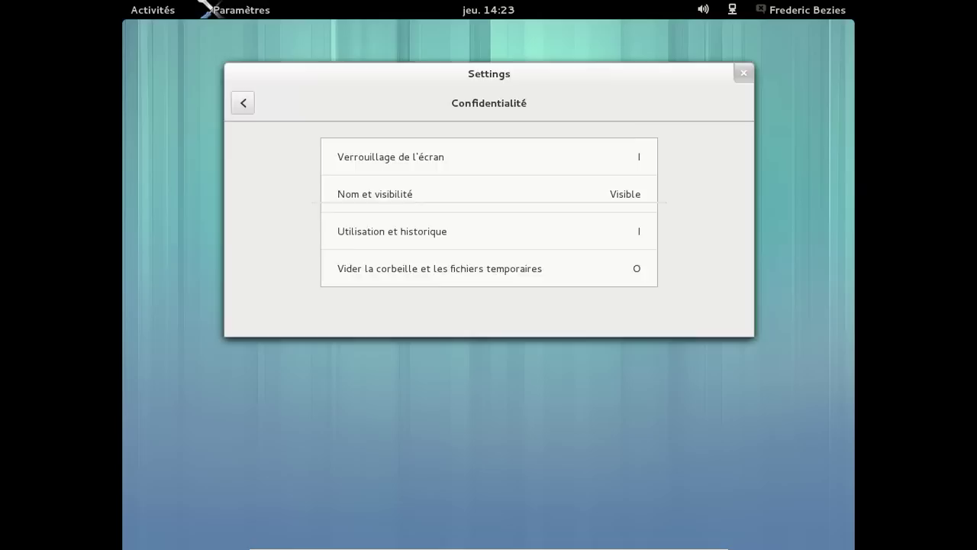
- Enable automatic trash emptying and temp-file purging after 30 jours, empty the trash, and return to the overview
{"action": "left_click", "coordinate": [603, 268]}
{"action": "left_click", "coordinate": [618, 183]}
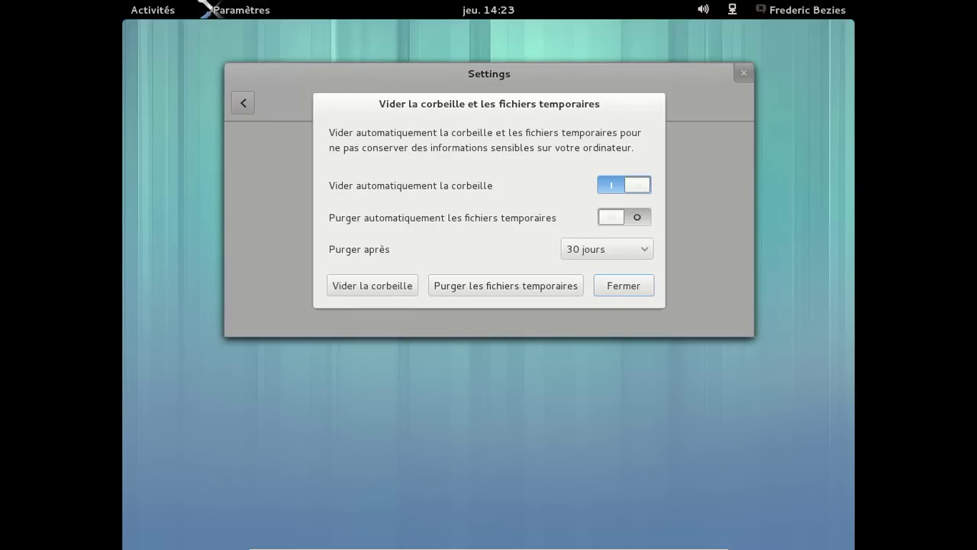
{"action": "left_click", "coordinate": [618, 217]}
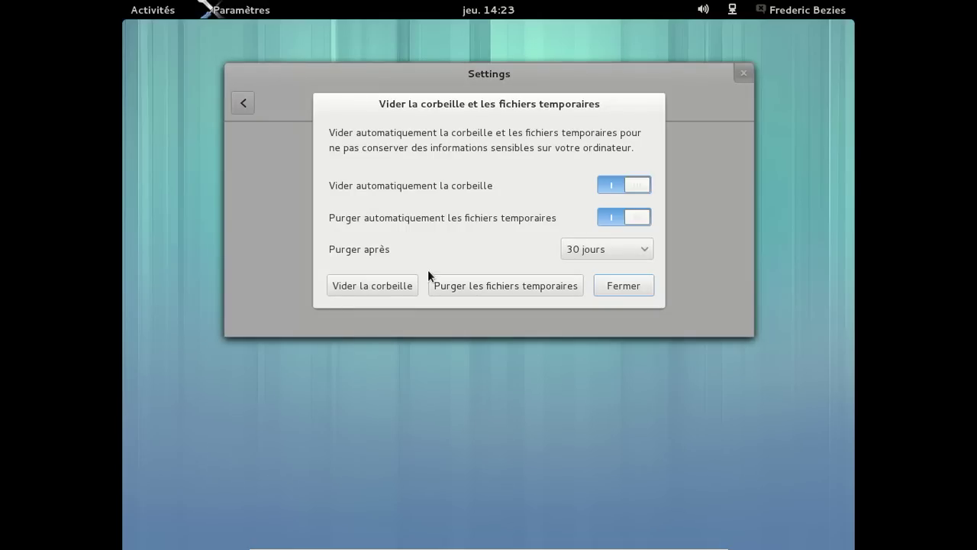
{"action": "left_click", "coordinate": [404, 284]}
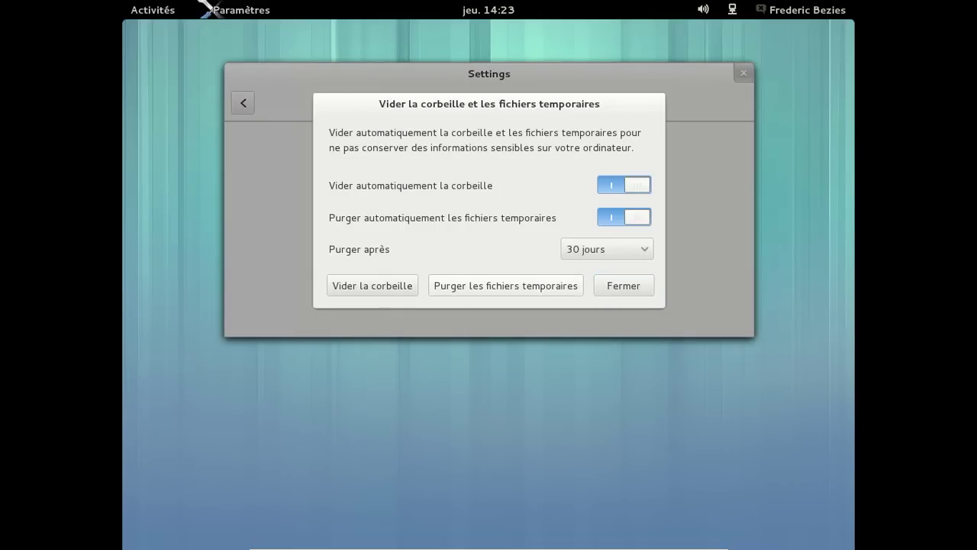
{"action": "left_click", "coordinate": [612, 293]}
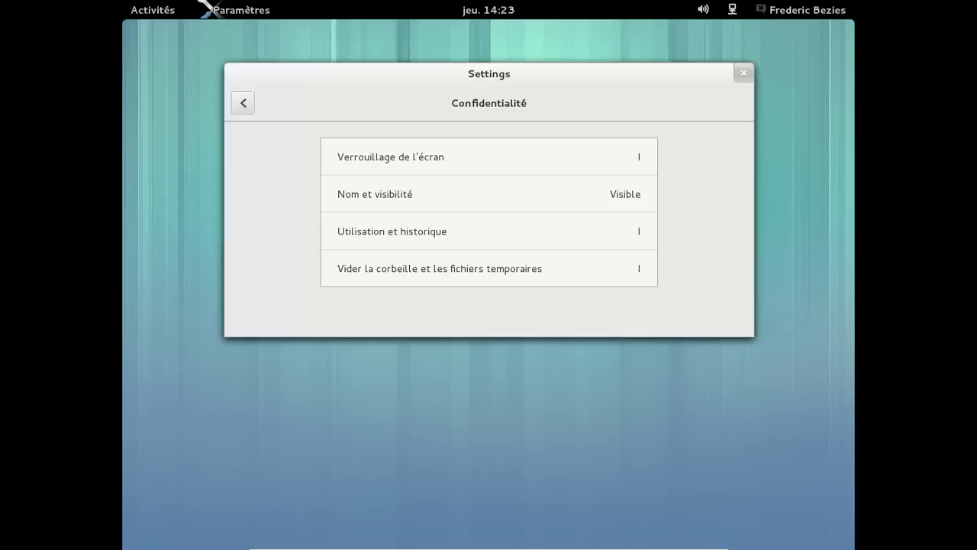
{"action": "left_click", "coordinate": [246, 105]}
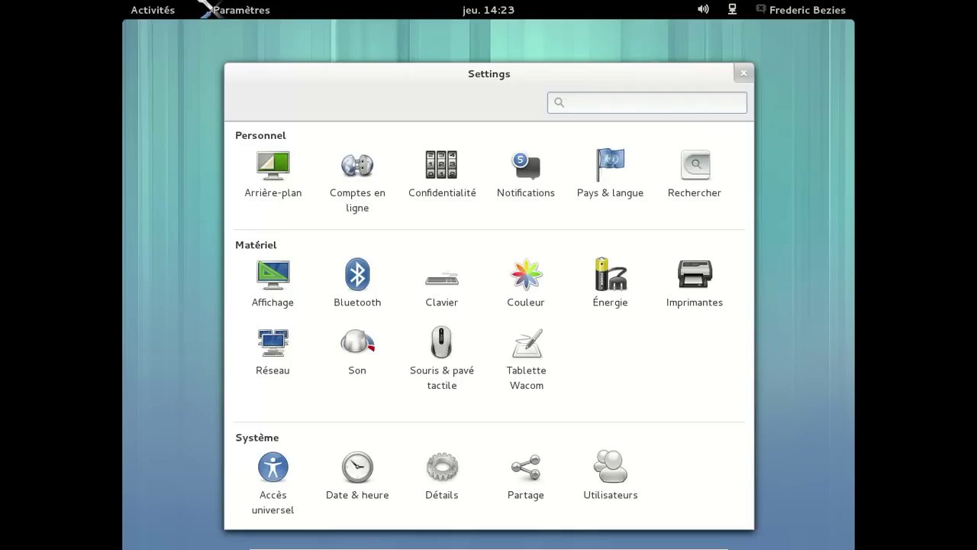
{"action": "left_click", "coordinate": [441, 473]}
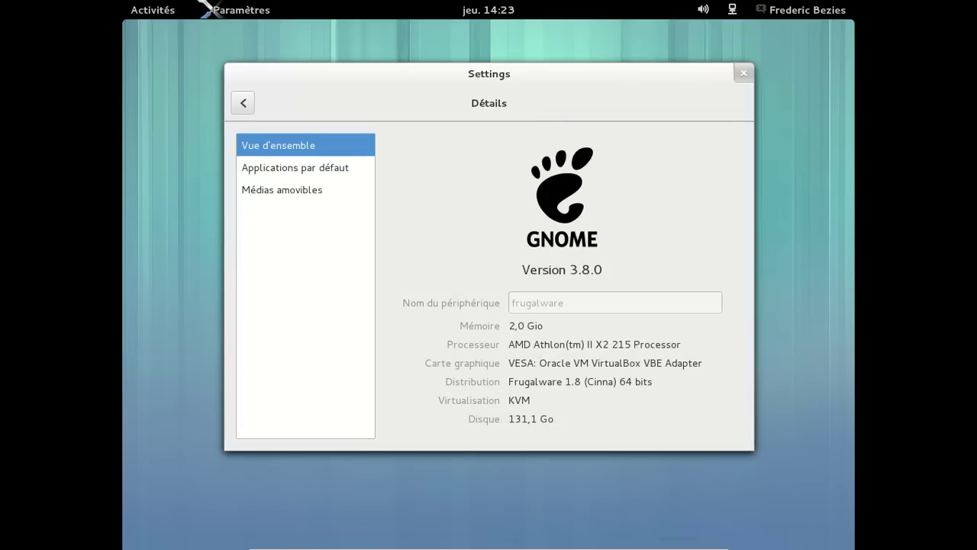
{"action": "left_click", "coordinate": [279, 167]}
{"action": "left_click", "coordinate": [283, 190]}
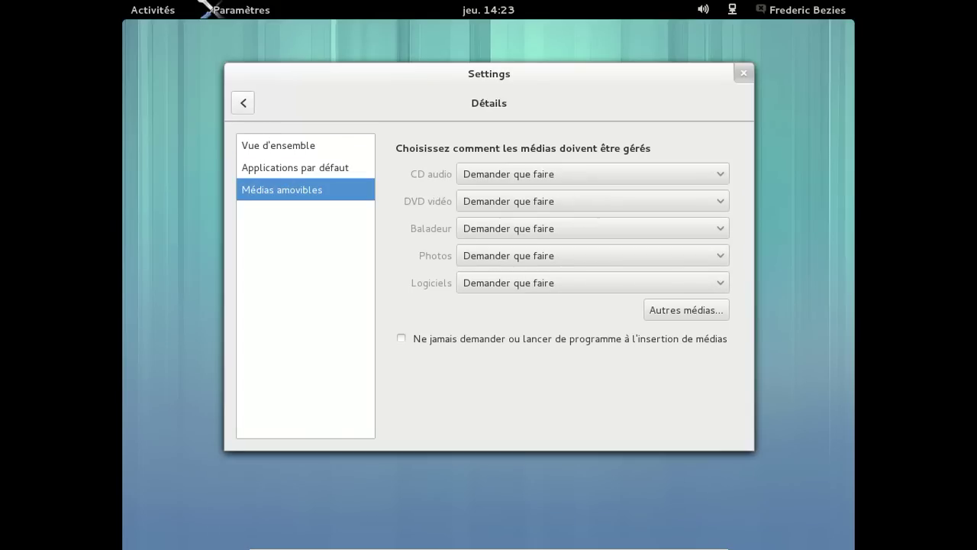
{"action": "left_click", "coordinate": [244, 104]}
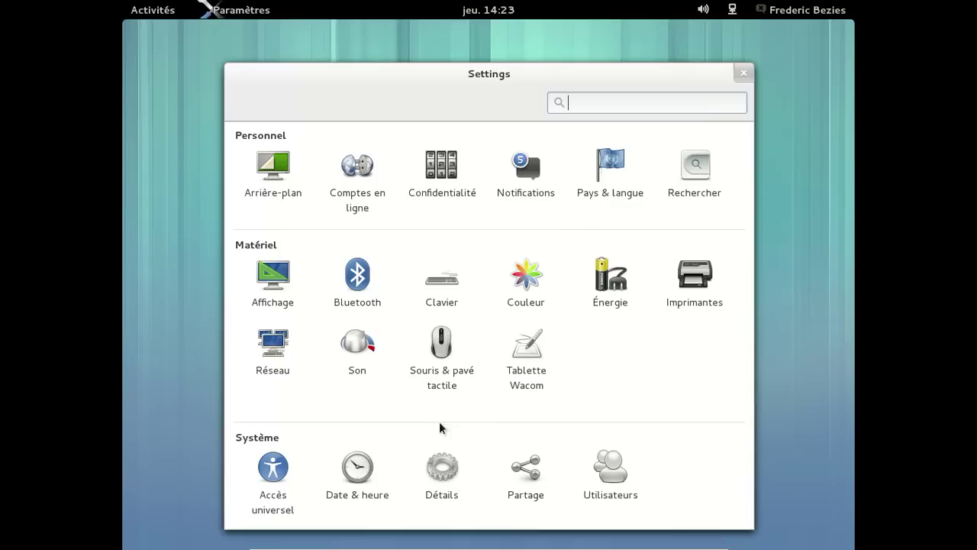
{"action": "left_click", "coordinate": [340, 479]}
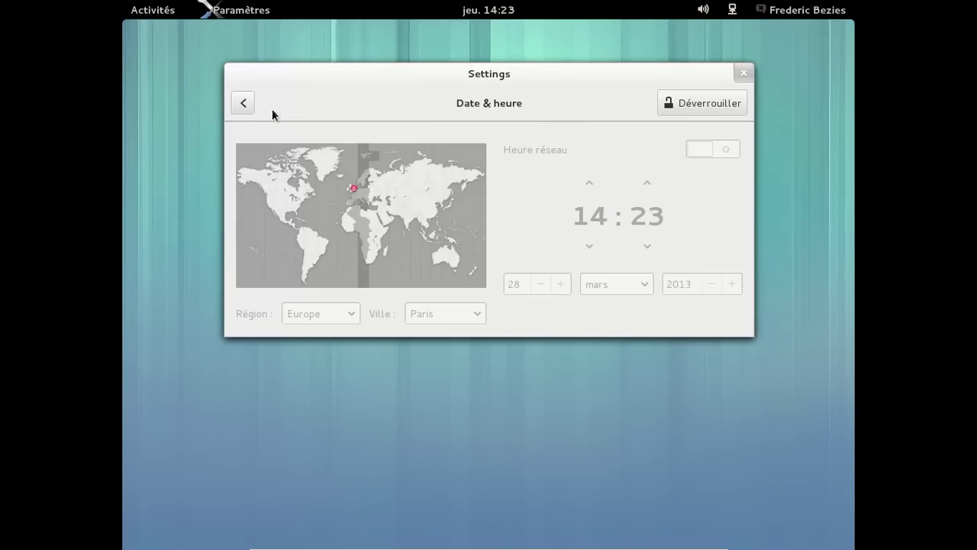
{"action": "left_click", "coordinate": [242, 102]}
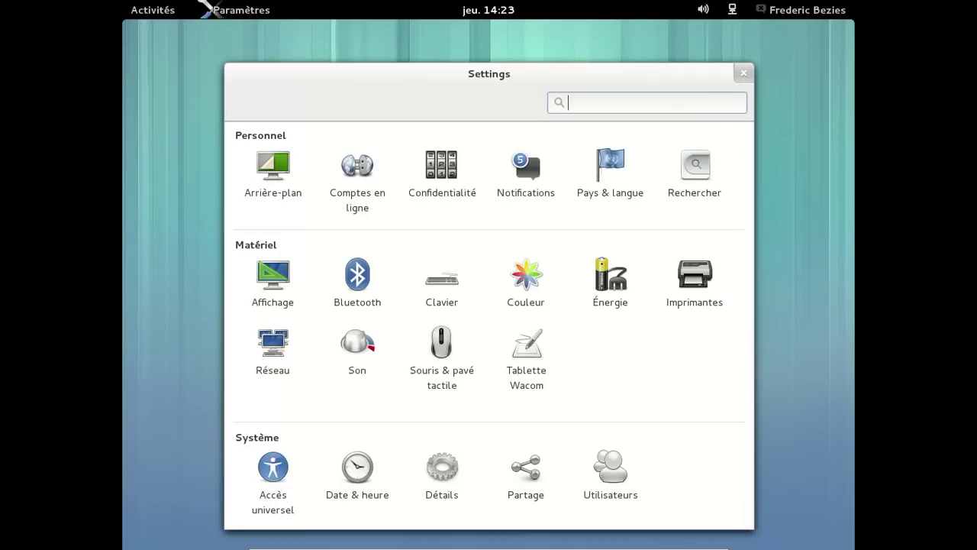
- Launch Horloges from the clock menu and add a Paris (Paris-Orly), France world clock
{"action": "left_click", "coordinate": [488, 10]}
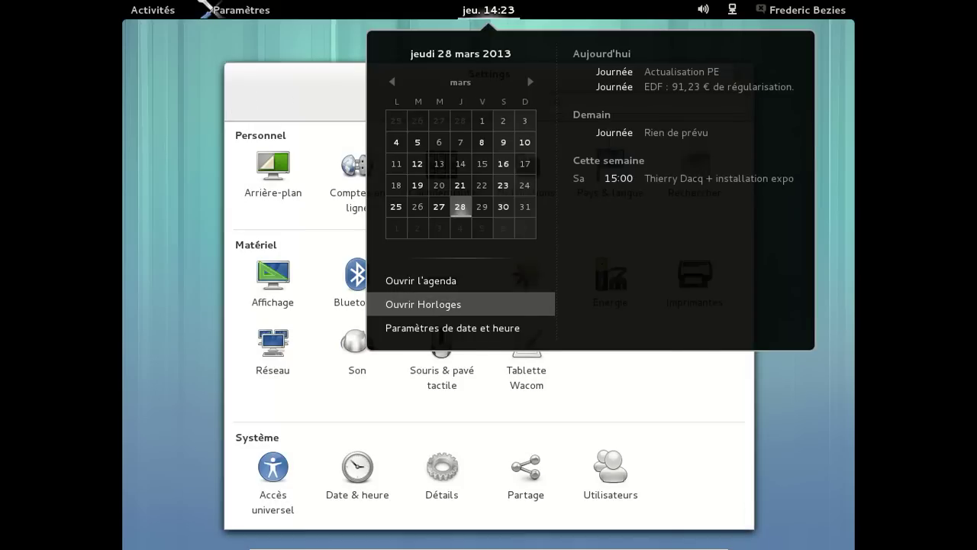
{"action": "left_click", "coordinate": [432, 304]}
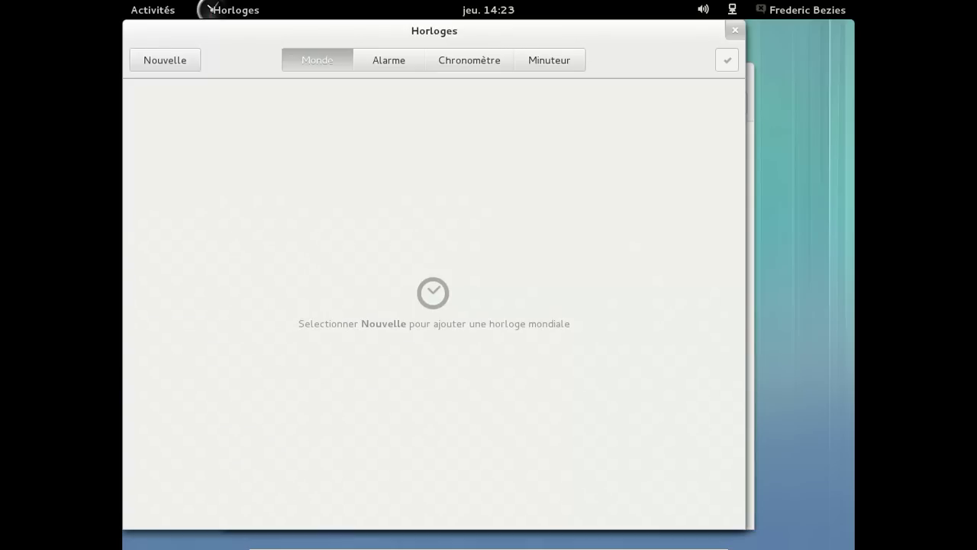
{"action": "left_click", "coordinate": [191, 61]}
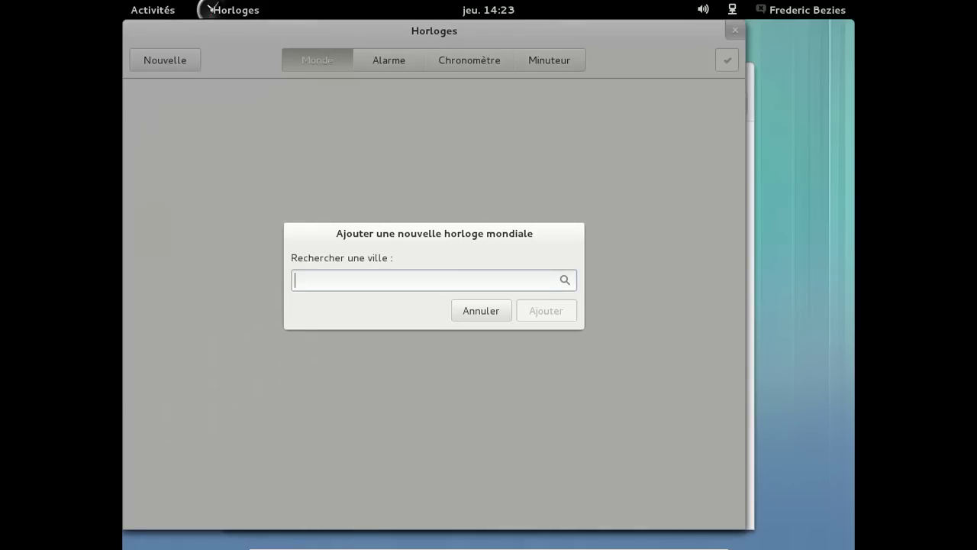
{"action": "type", "text": "Paris"}
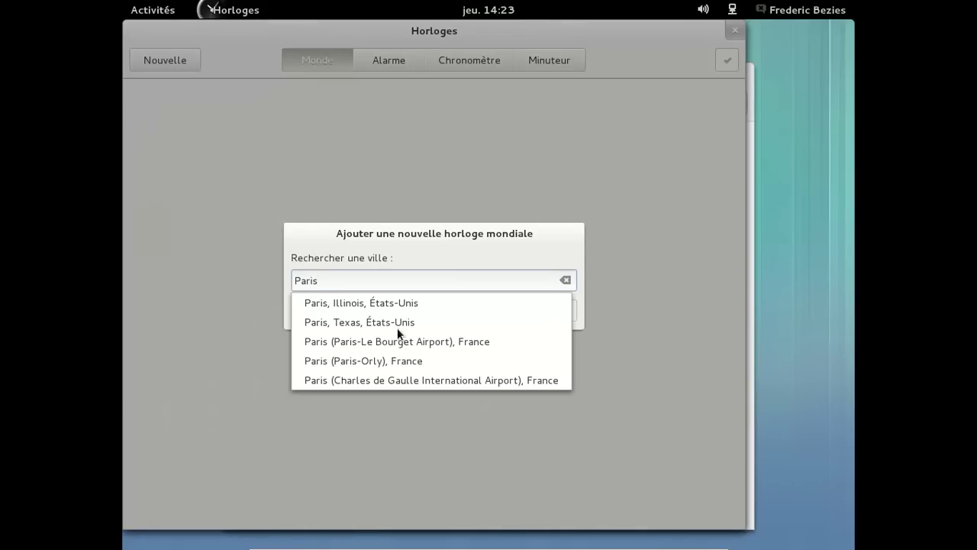
{"action": "key", "text": "Down"}
{"action": "key", "text": "Down"}
{"action": "key", "text": "Down"}
{"action": "key", "text": "Down"}
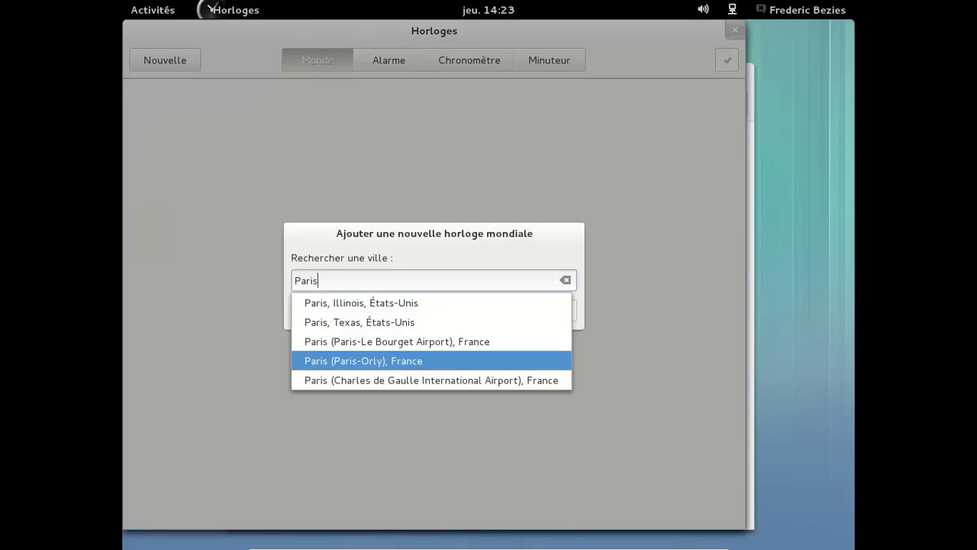
{"action": "key", "text": "Return"}
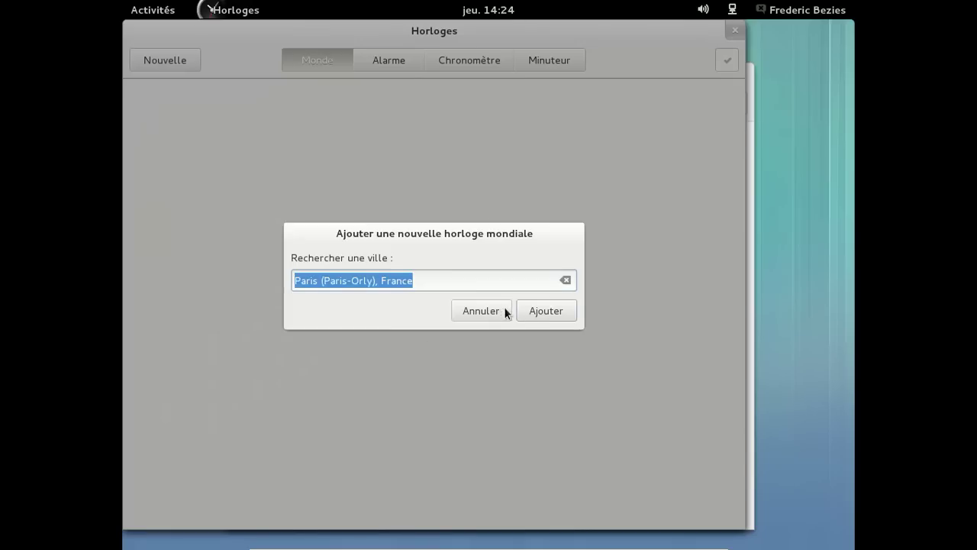
{"action": "key", "text": "Return"}
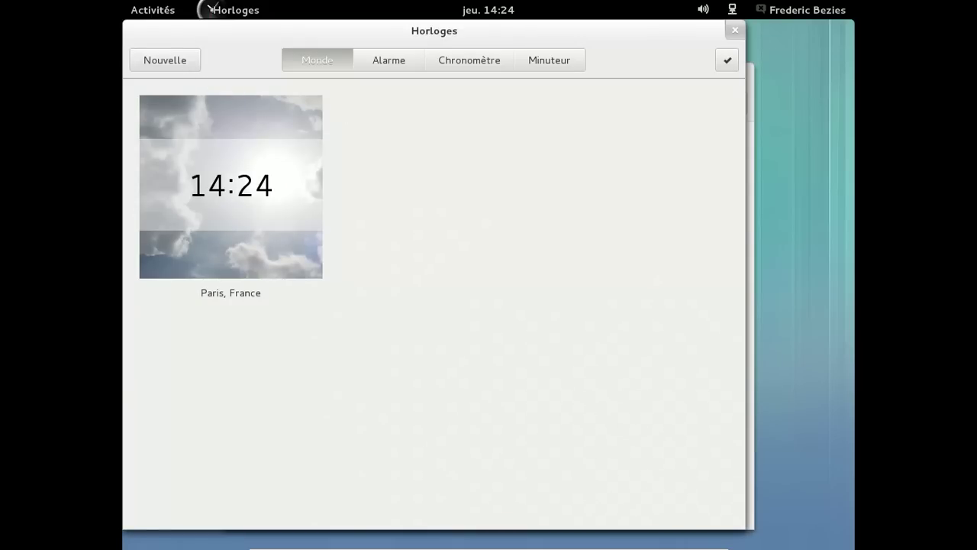
- Add a Los Angeles, États-Unis world clock
{"action": "left_click", "coordinate": [187, 58]}
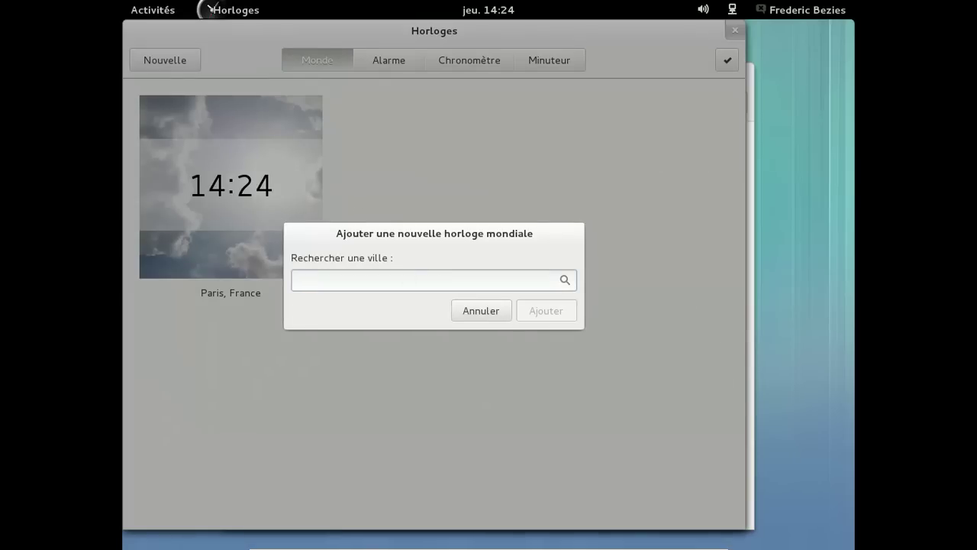
{"action": "type", "text": "Los"}
{"action": "type", "text": "An"}
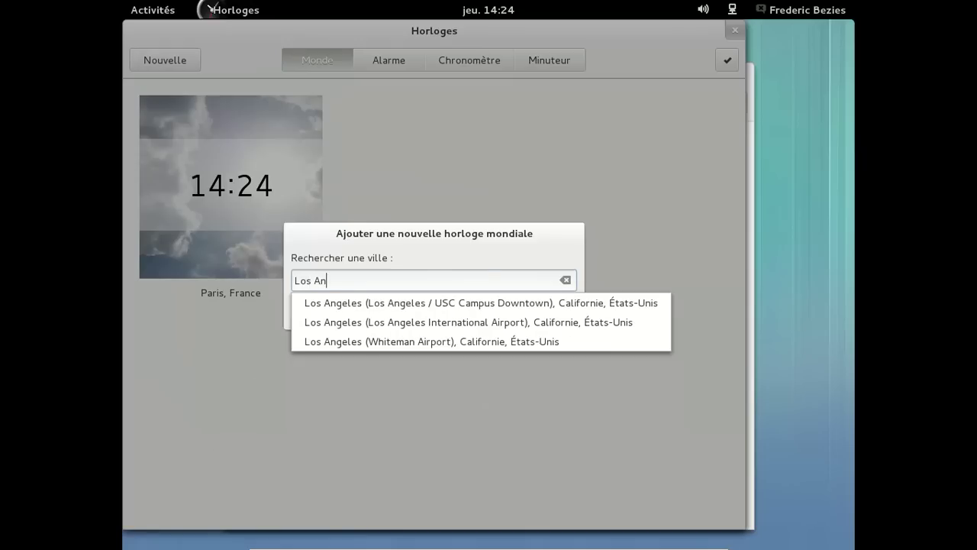
{"action": "key", "text": "Down"}
{"action": "key", "text": "Down"}
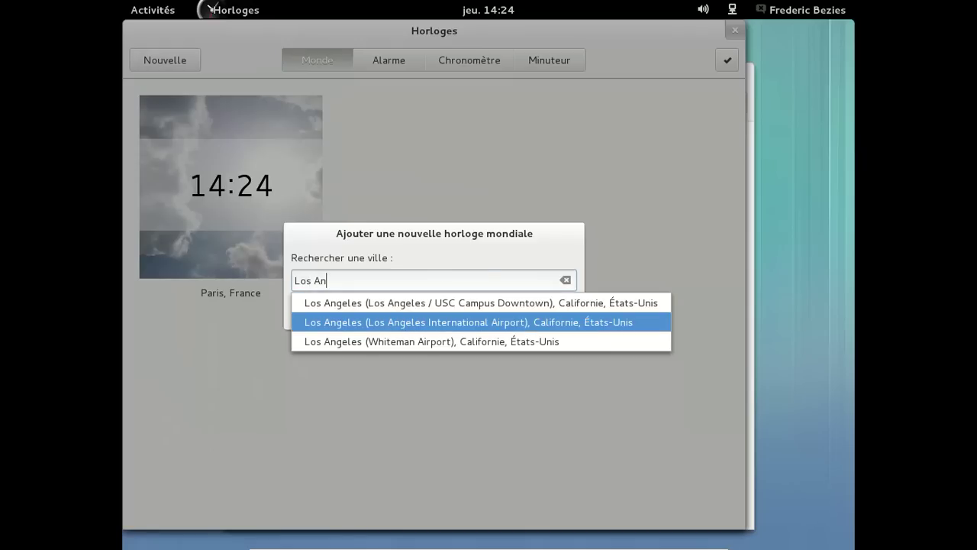
{"action": "key", "text": "Return"}
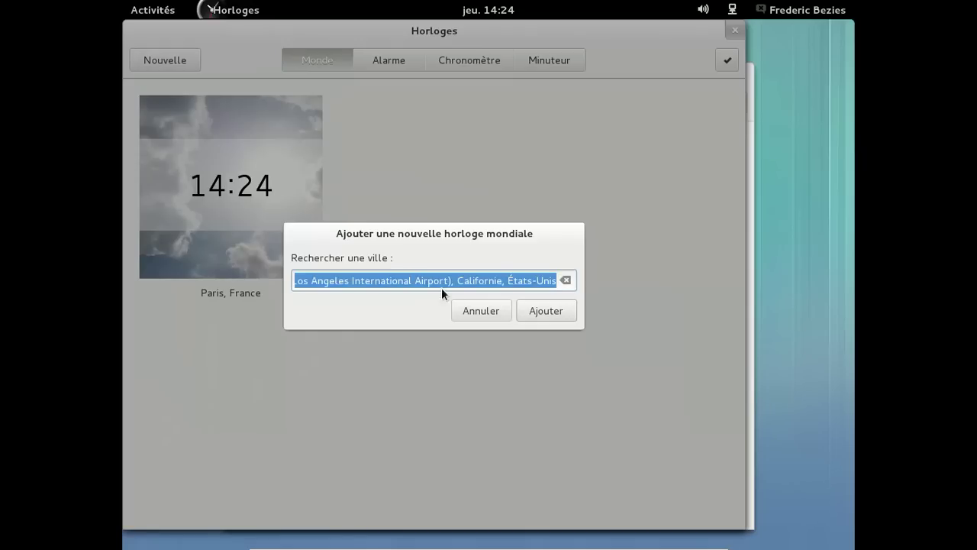
{"action": "left_click", "coordinate": [566, 315]}
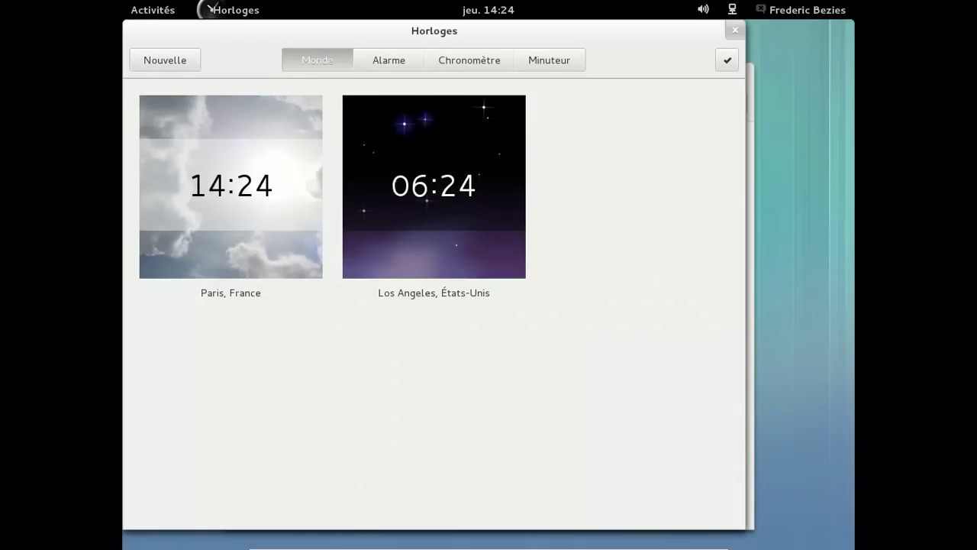
- Add a Londres (Heathrow), Royaume-Uni world clock
{"action": "key", "text": "ctrl+n"}
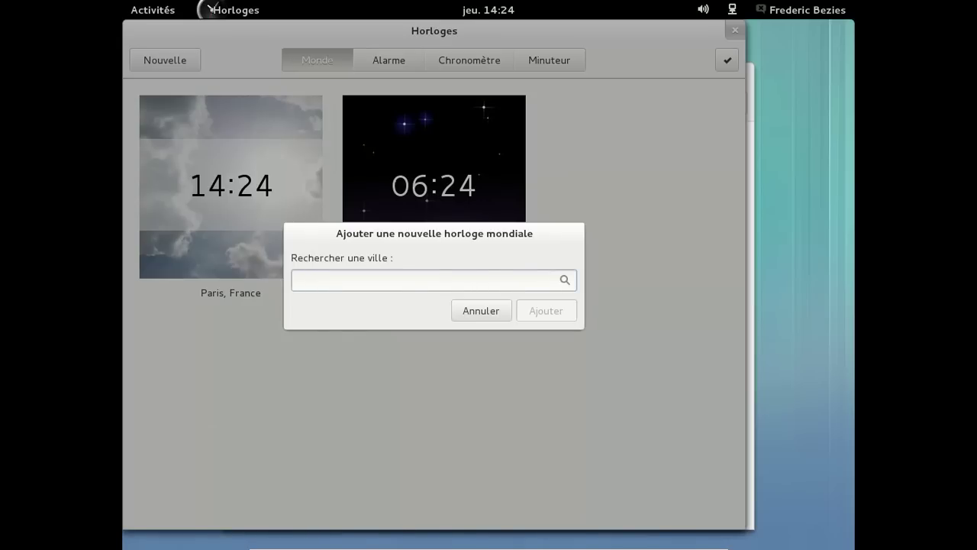
{"action": "type", "text": "Long"}
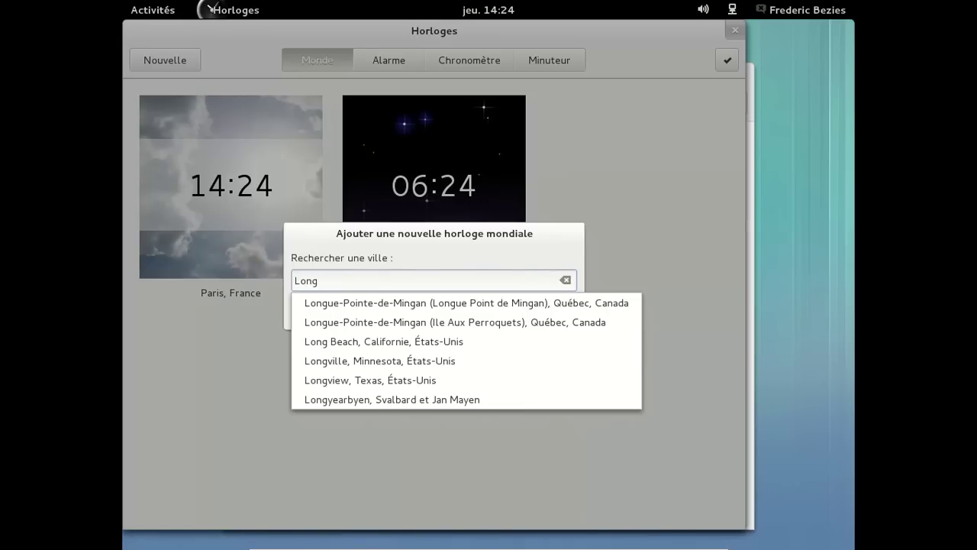
{"action": "key", "text": "BackSpace"}
{"action": "type", "text": "d"}
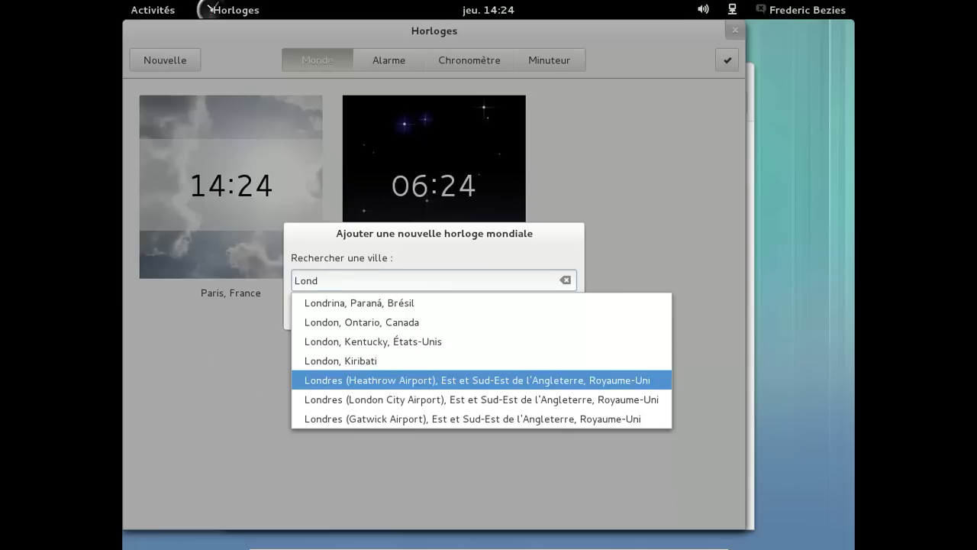
{"action": "left_click", "coordinate": [423, 380]}
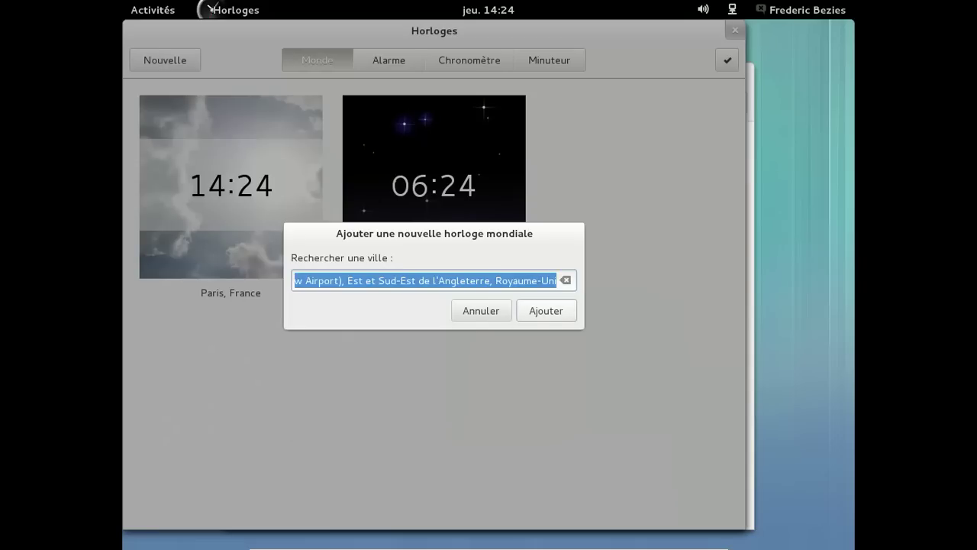
{"action": "key", "text": "Return"}
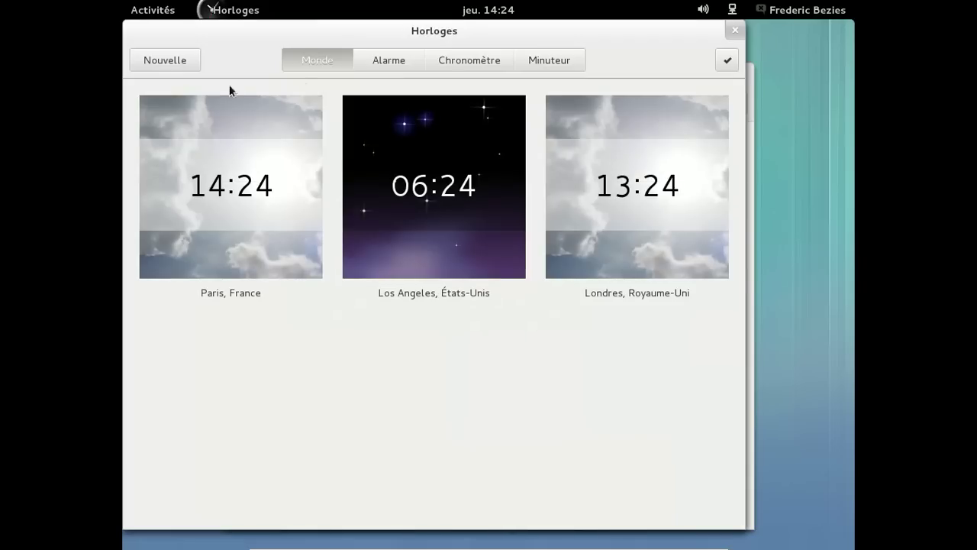
- Close Clocks and Settings, then launch Web from the Activities dash
{"action": "left_click", "coordinate": [734, 30]}
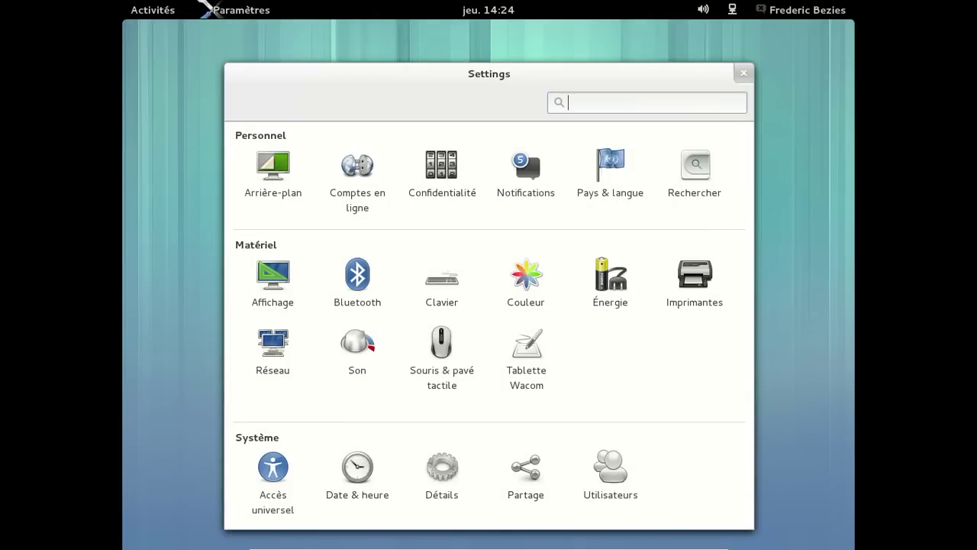
{"action": "left_click", "coordinate": [744, 73]}
{"action": "left_click", "coordinate": [152, 10]}
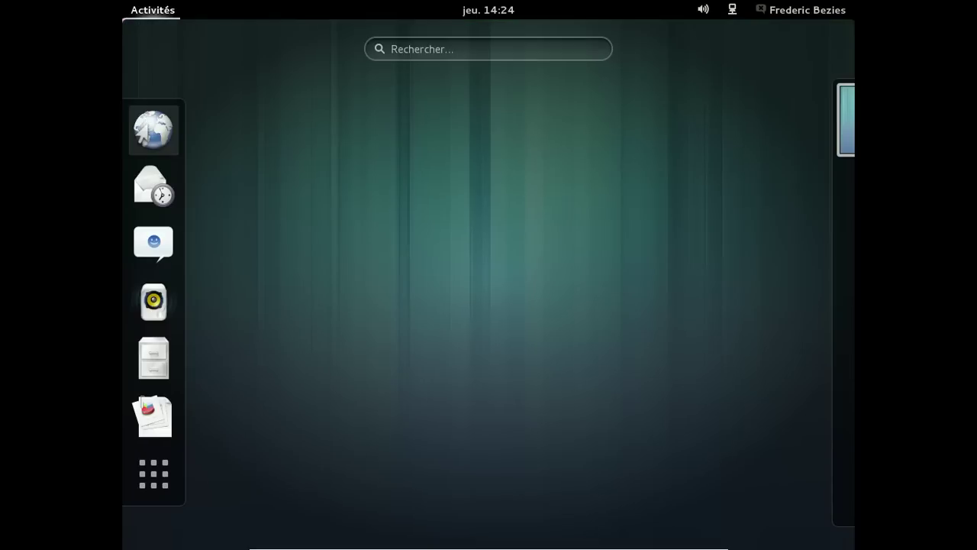
{"action": "left_click", "coordinate": [146, 133]}
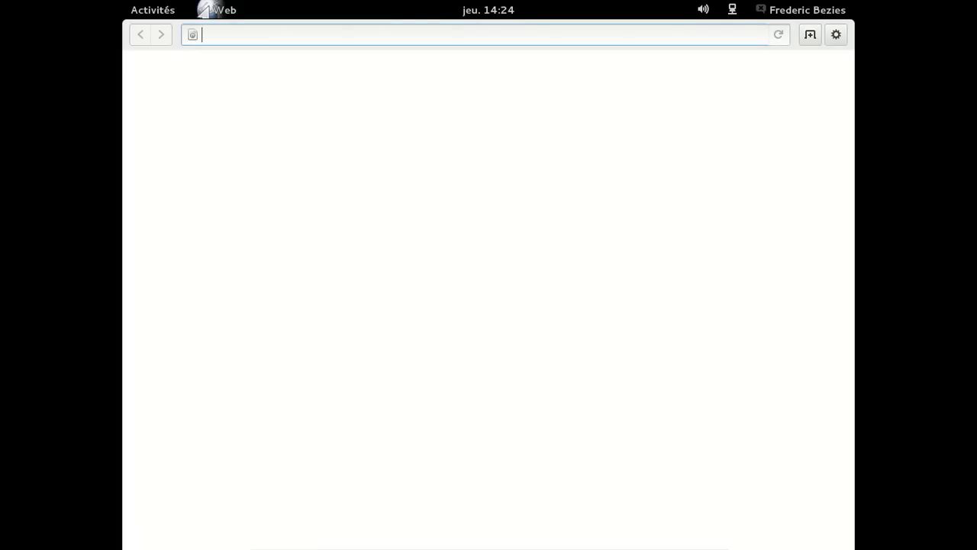
- Load html5test.com, confirm the detected browser scoring 349 plus 16 bonus points, and open a new tab
{"action": "type", "text": "html"}
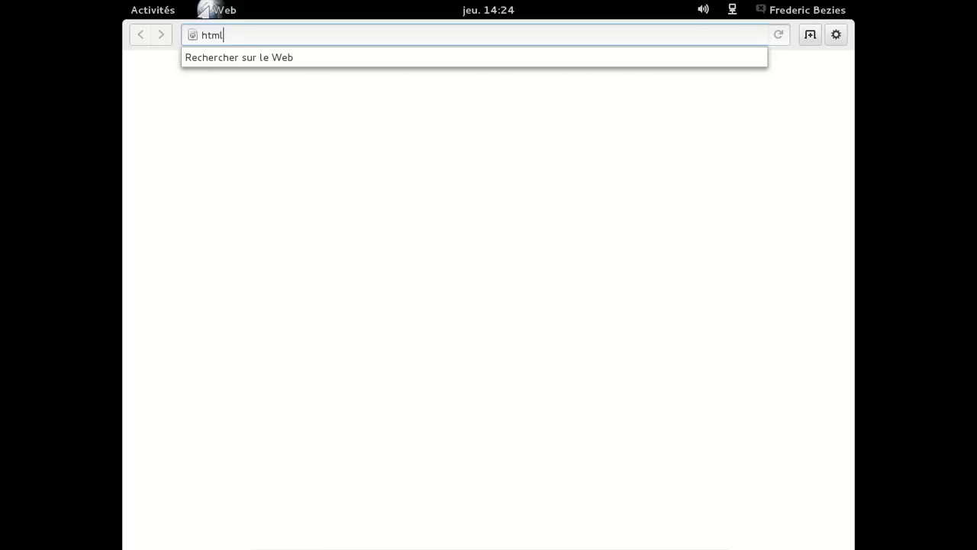
{"action": "type", "text": "5test.com"}
{"action": "key", "text": "Return"}
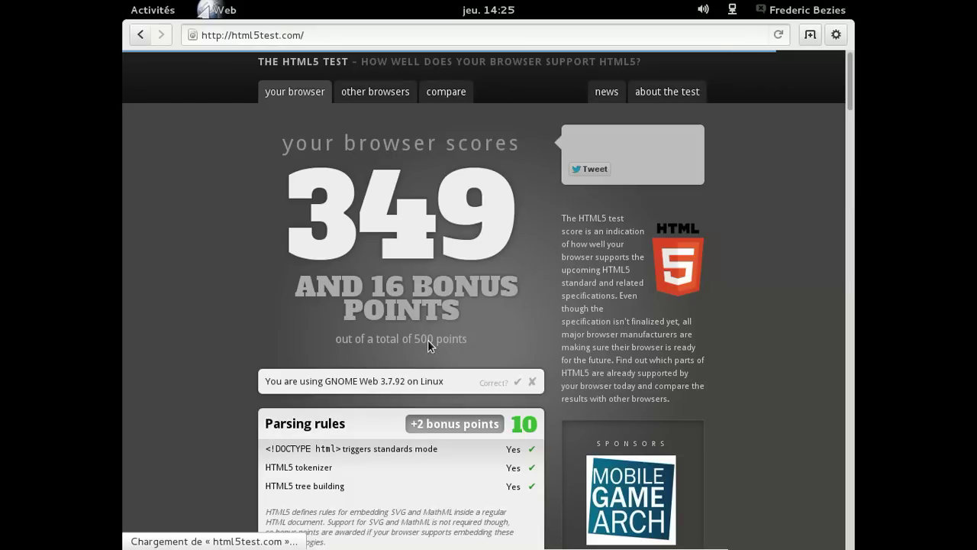
{"action": "left_click", "coordinate": [518, 384]}
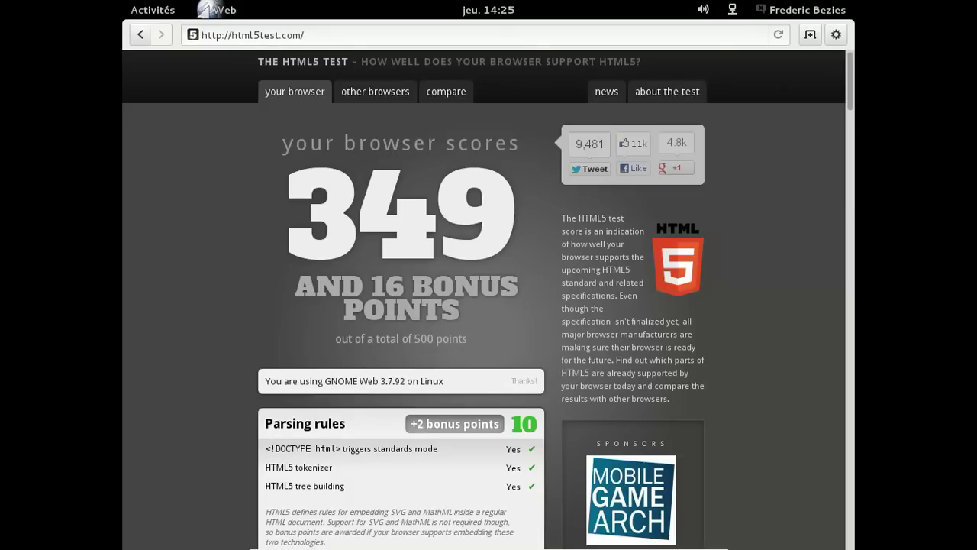
{"action": "left_click", "coordinate": [809, 35]}
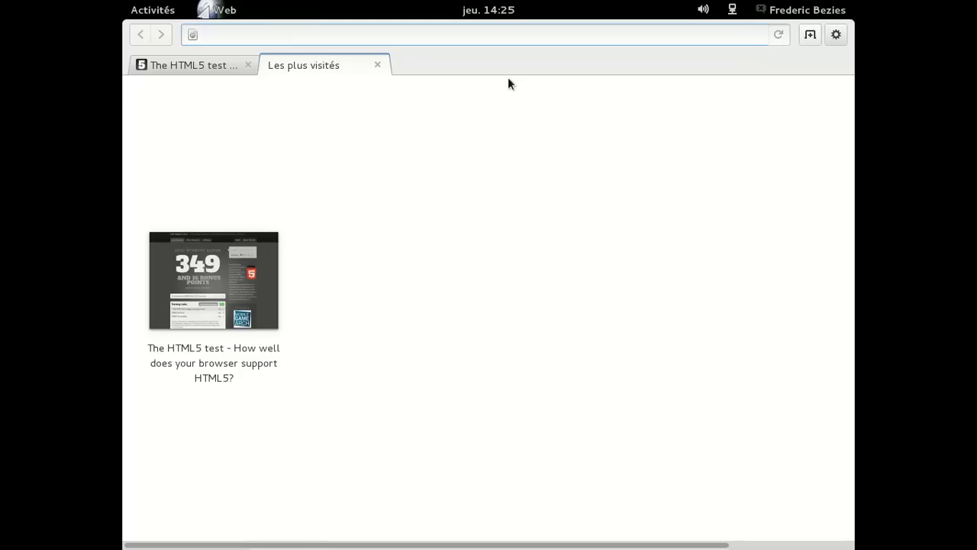
{"action": "type", "text": "http://w"}
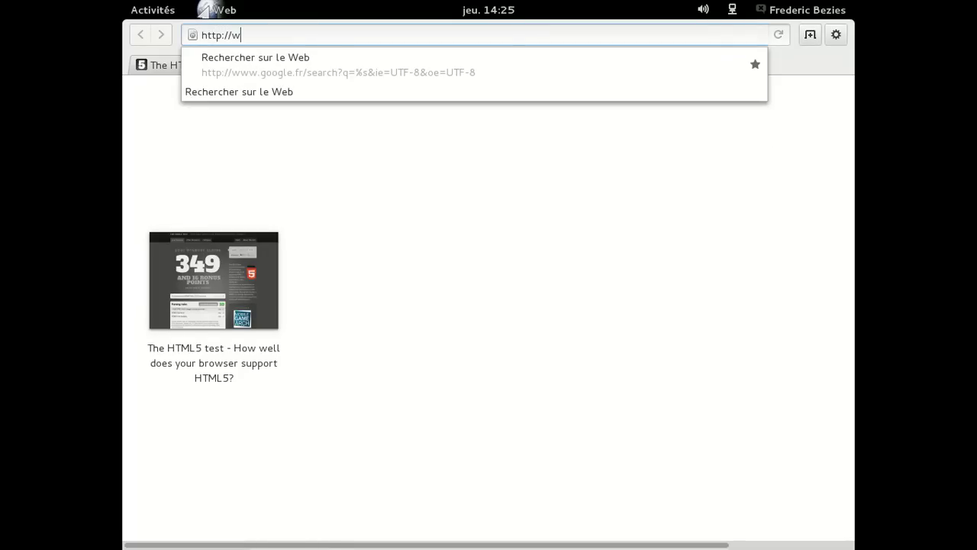
{"action": "key", "text": "BackSpace"}
{"action": "type", "text": "muscia"}
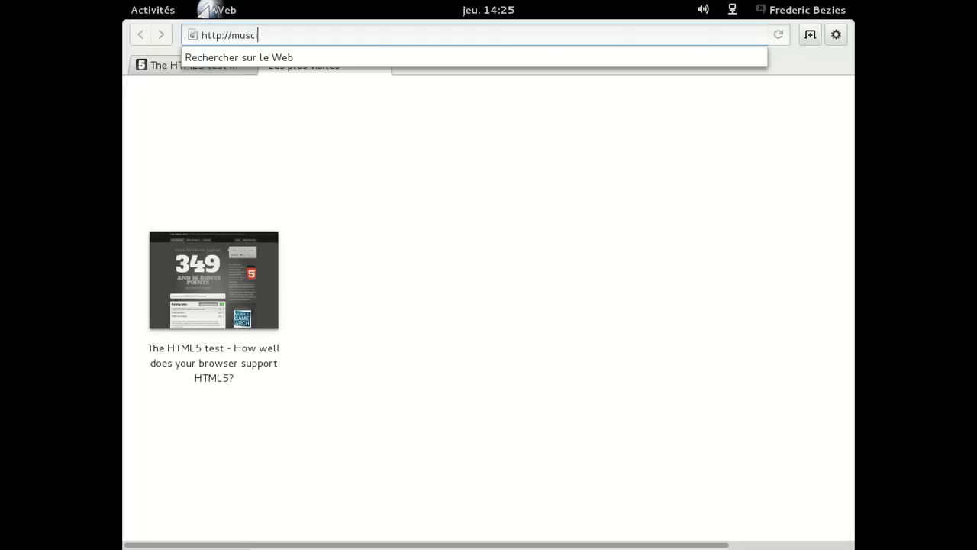
{"action": "key", "text": "BackSpace"}
{"action": "key", "text": "BackSpace"}
{"action": "type", "text": "i.googl"}
{"action": "key", "text": "BackSpace"}
{"action": "key", "text": "BackSpace"}
{"action": "key", "text": "BackSpace"}
{"action": "type", "text": "g"}
{"action": "key", "text": "BackSpace"}
{"action": "key", "text": "BackSpace"}
{"action": "type", "text": "ogle.com"}
{"action": "key", "text": "Return"}
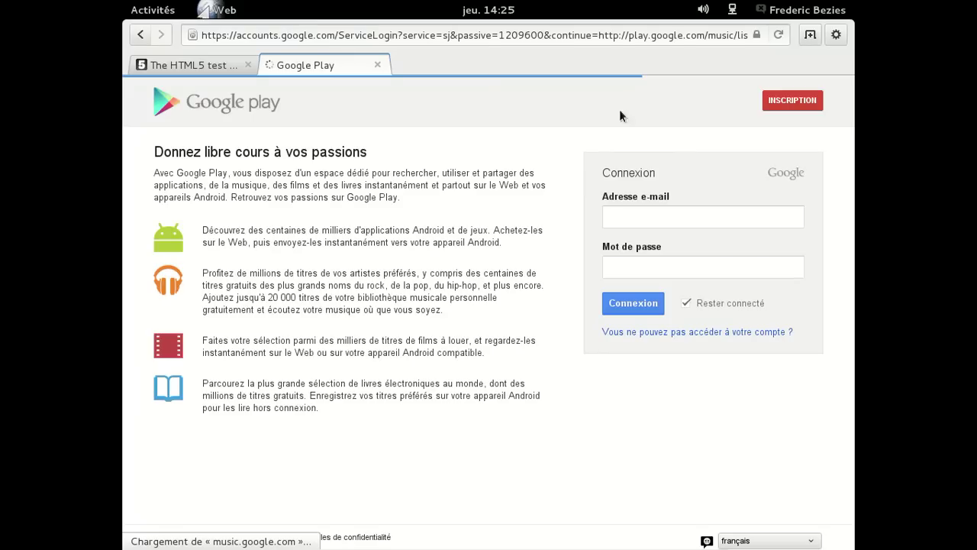
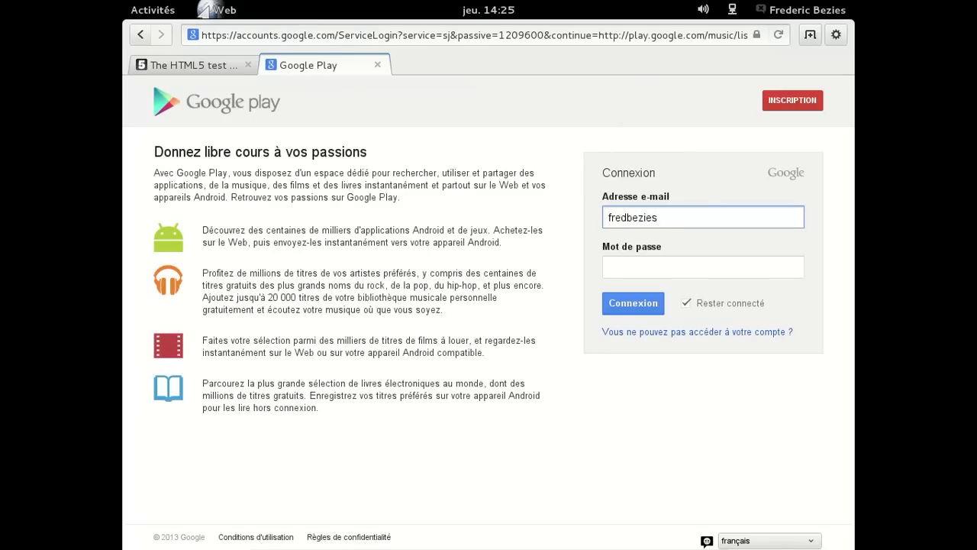
- Sign into Google with the account credentials, then replace the HTML5 test tab with a blank tab
{"action": "key", "text": "Tab"}
{"action": "type", "text": "••••••••••"}
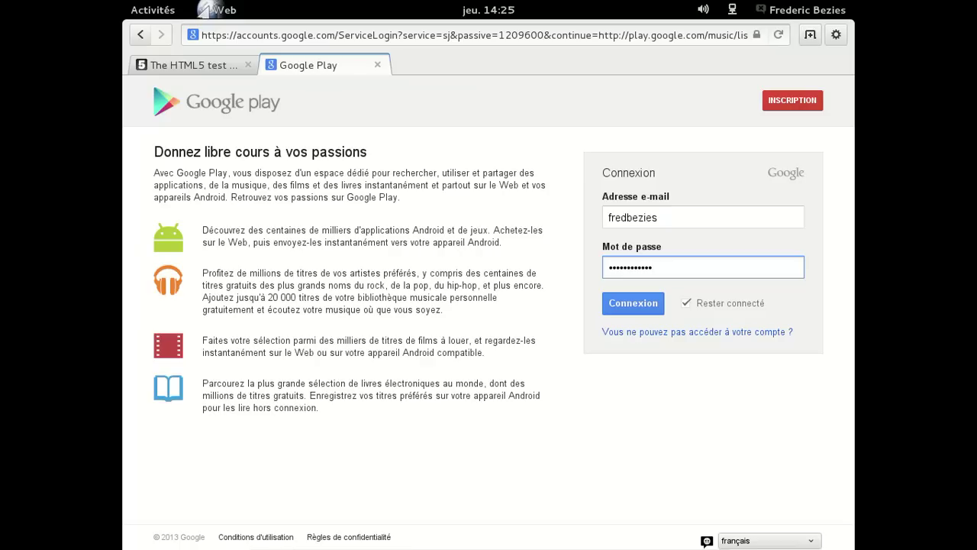
{"action": "key", "text": "Return"}
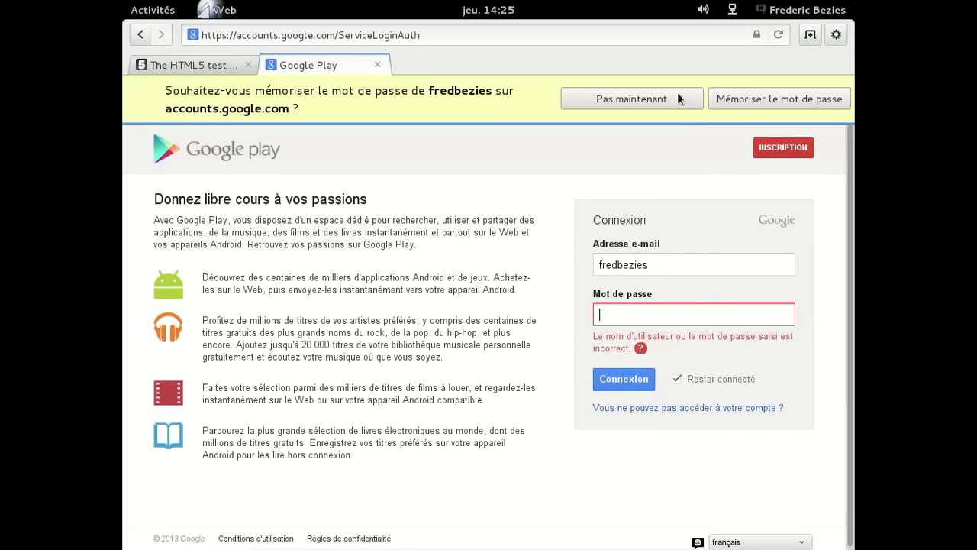
{"action": "left_click", "coordinate": [662, 95]}
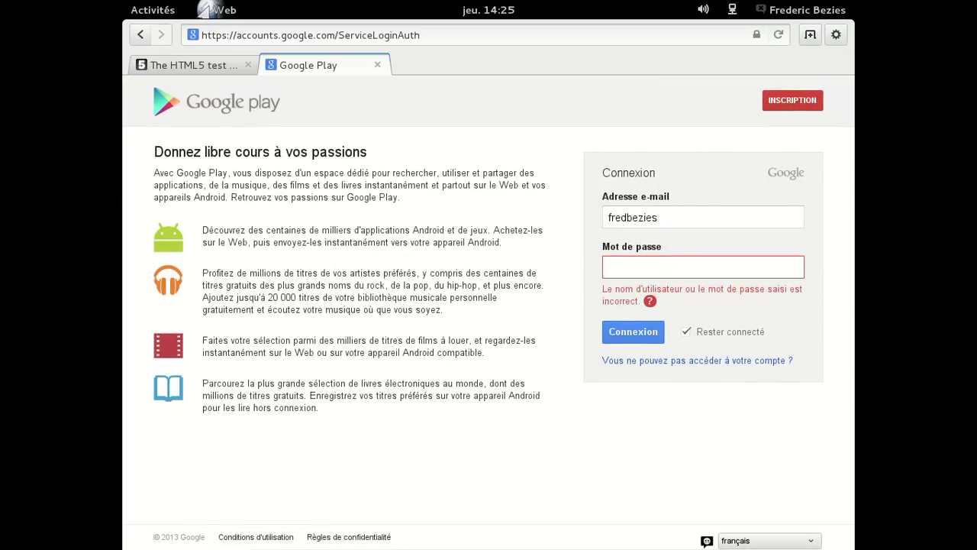
{"action": "left_click", "coordinate": [738, 268]}
{"action": "type", "text": "•••••••••"}
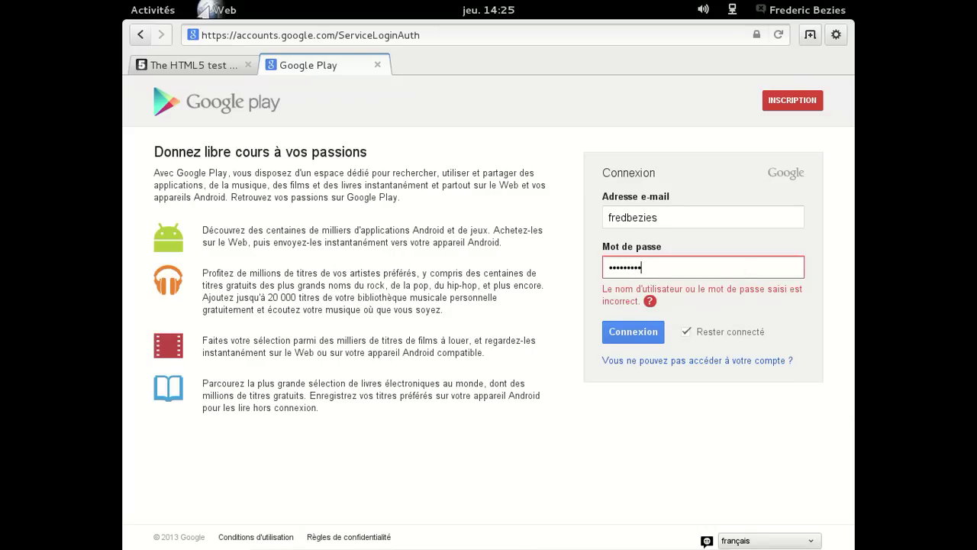
{"action": "key", "text": "Return"}
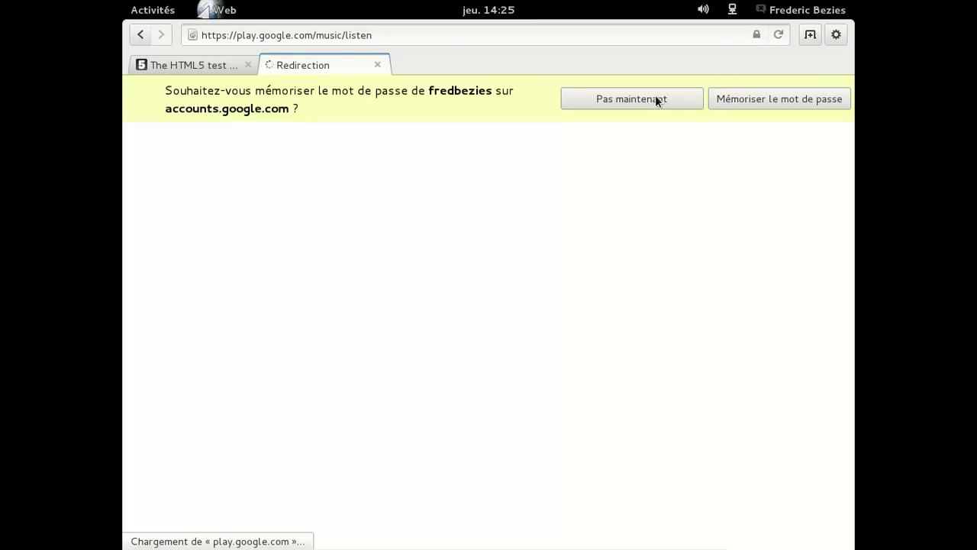
{"action": "left_click", "coordinate": [655, 98]}
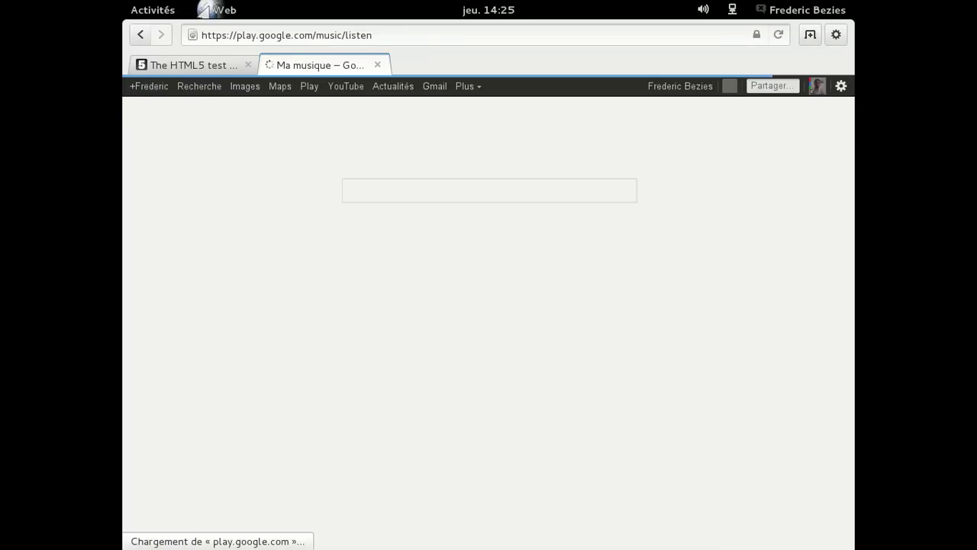
{"action": "left_click", "coordinate": [249, 65]}
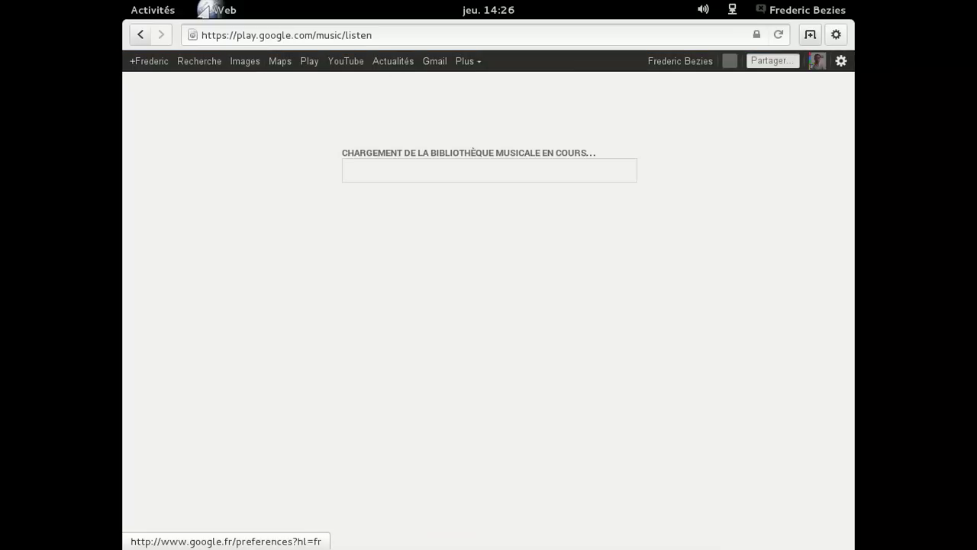
{"action": "left_click", "coordinate": [810, 34]}
- Add Français to the preferred languages in Web's Préférences Langue tab and close the dialog
{"action": "left_click", "coordinate": [836, 34]}
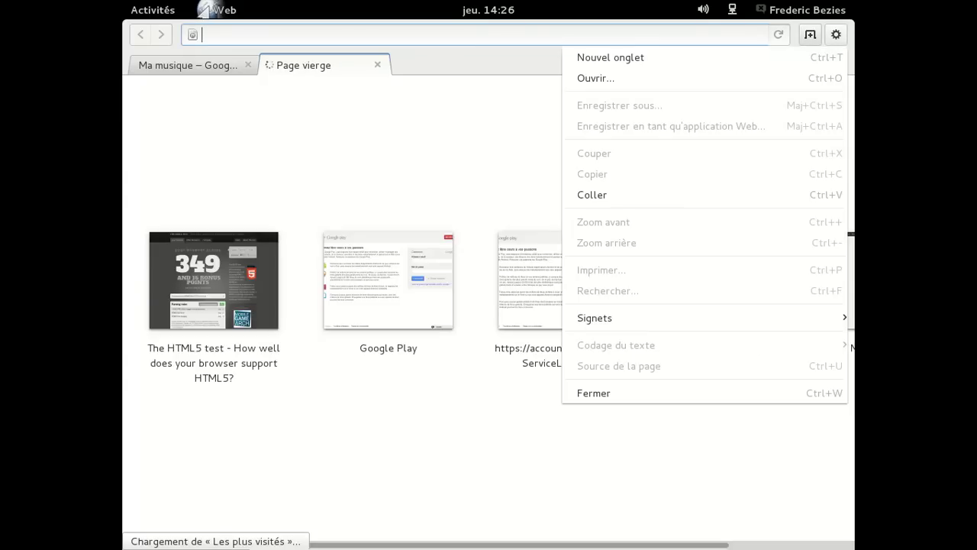
{"action": "left_click", "coordinate": [394, 144]}
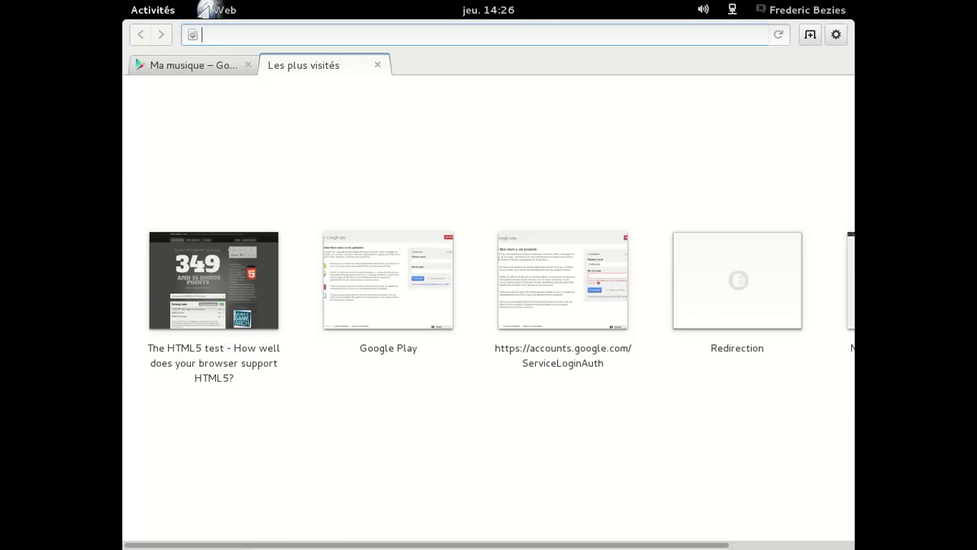
{"action": "left_click", "coordinate": [205, 8]}
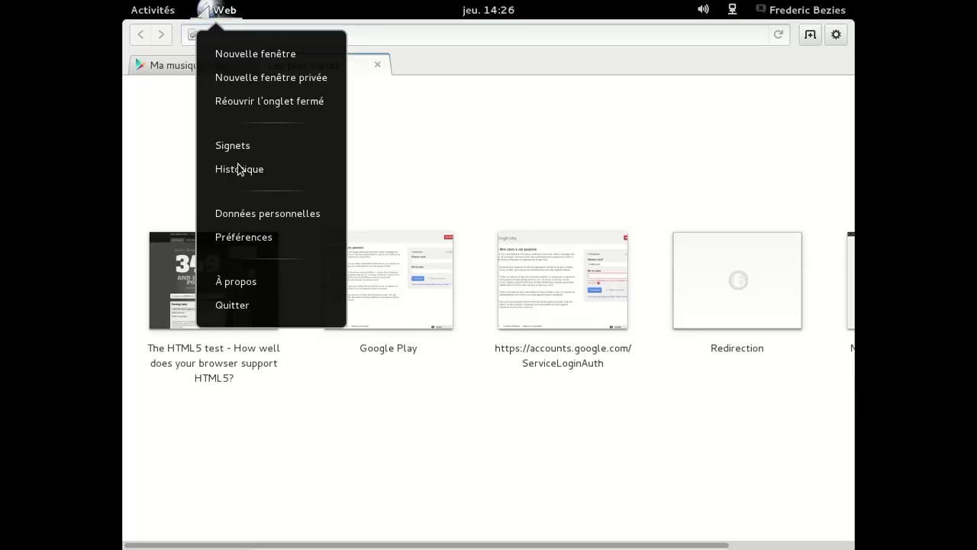
{"action": "left_click", "coordinate": [257, 232]}
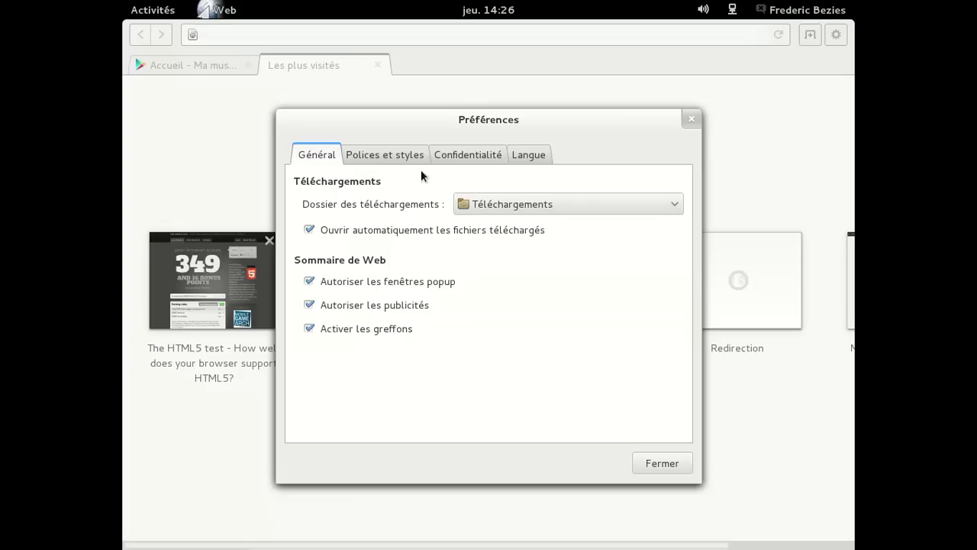
{"action": "left_click", "coordinate": [538, 155]}
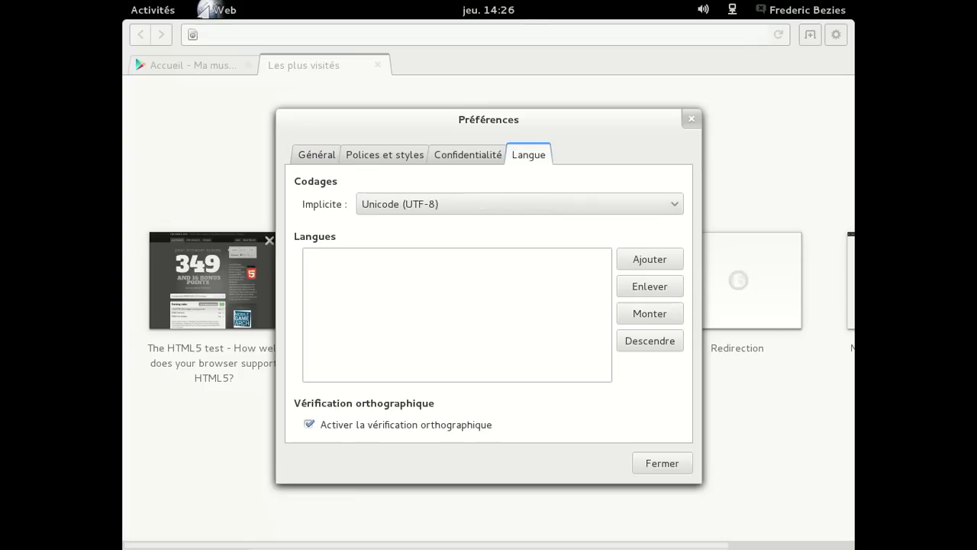
{"action": "left_click", "coordinate": [488, 158]}
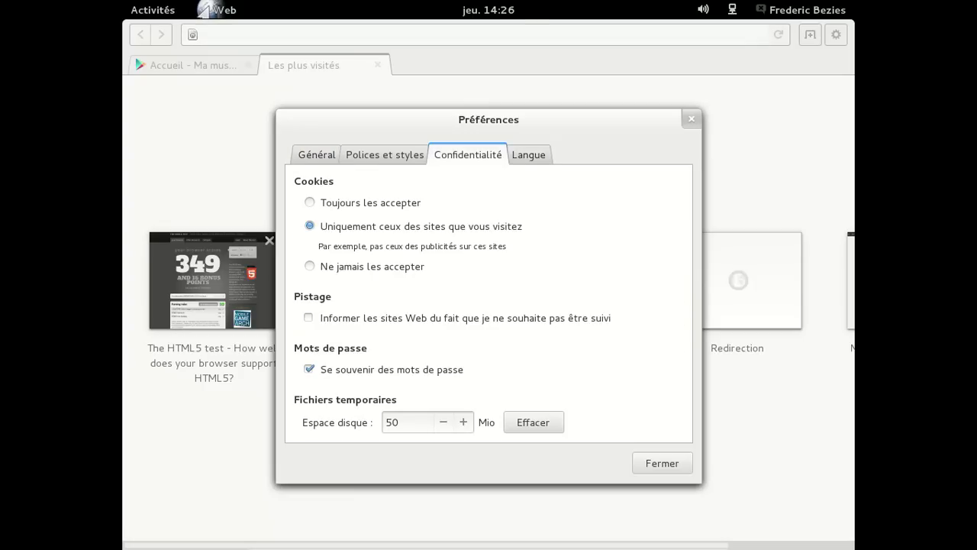
{"action": "left_click", "coordinate": [520, 154]}
{"action": "left_click", "coordinate": [673, 264]}
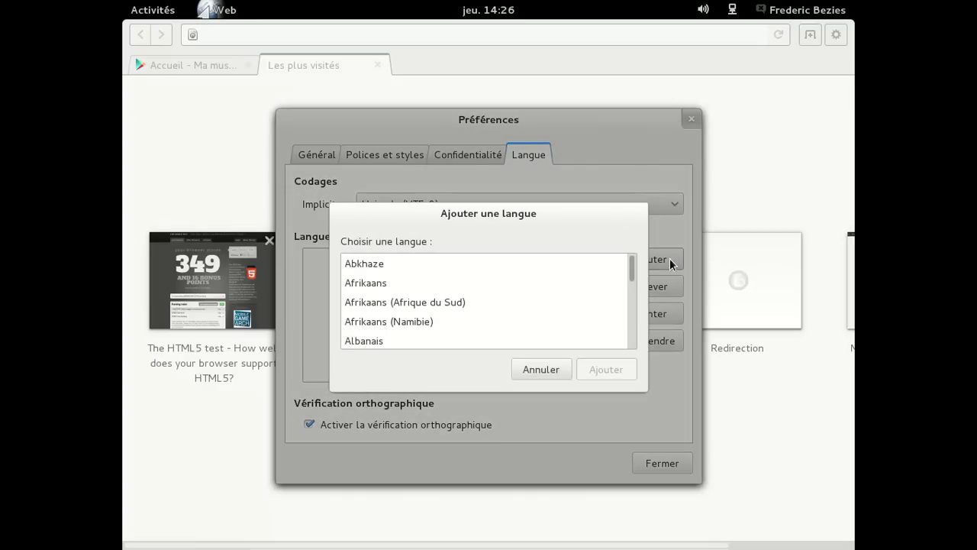
{"action": "type", "text": "fr"}
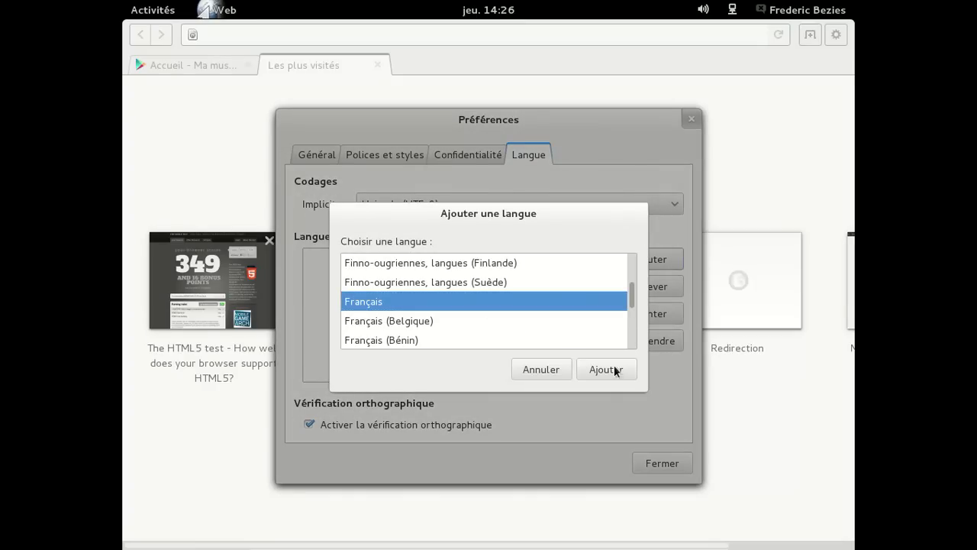
{"action": "left_click", "coordinate": [606, 370]}
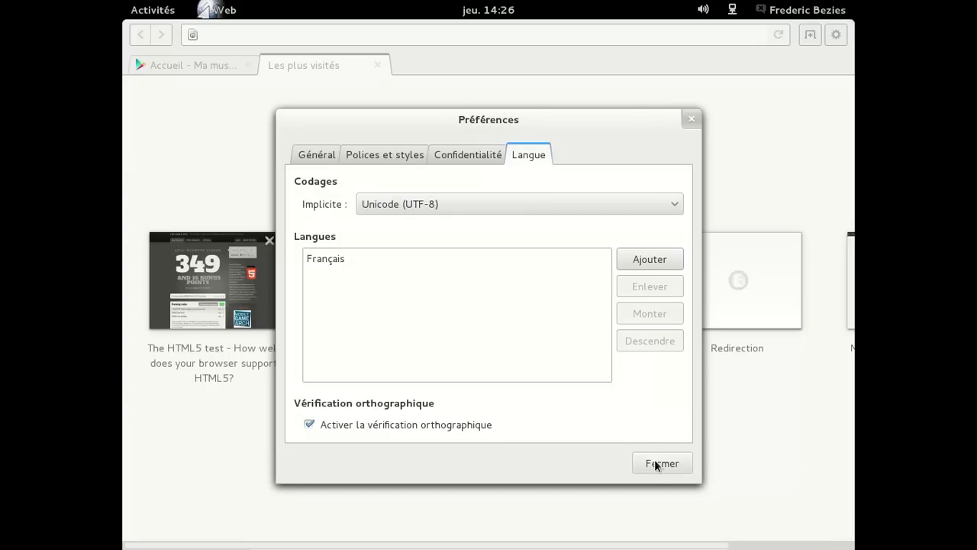
{"action": "left_click", "coordinate": [658, 466]}
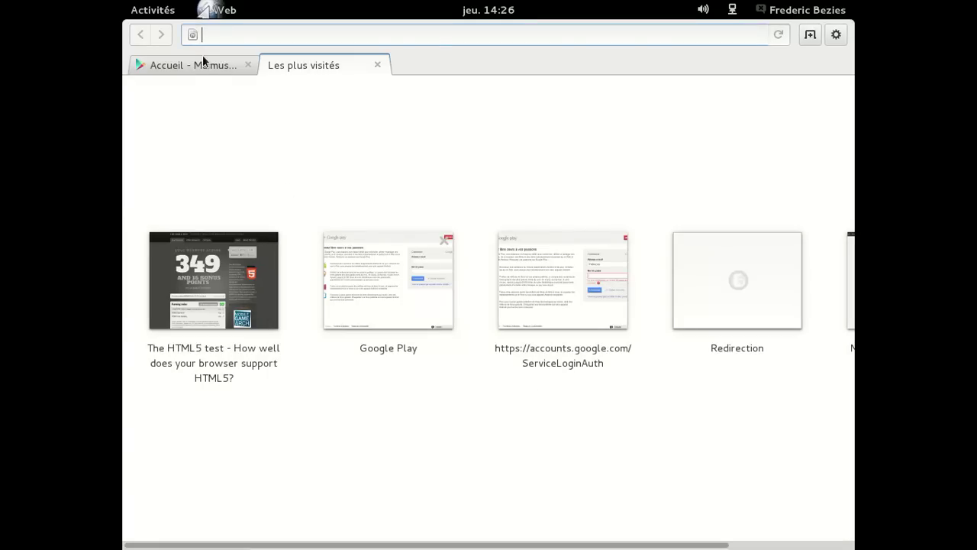
- Switch to the Play Music tab, read the Google+ notification, and close the Les plus visités tab
{"action": "left_click", "coordinate": [201, 64]}
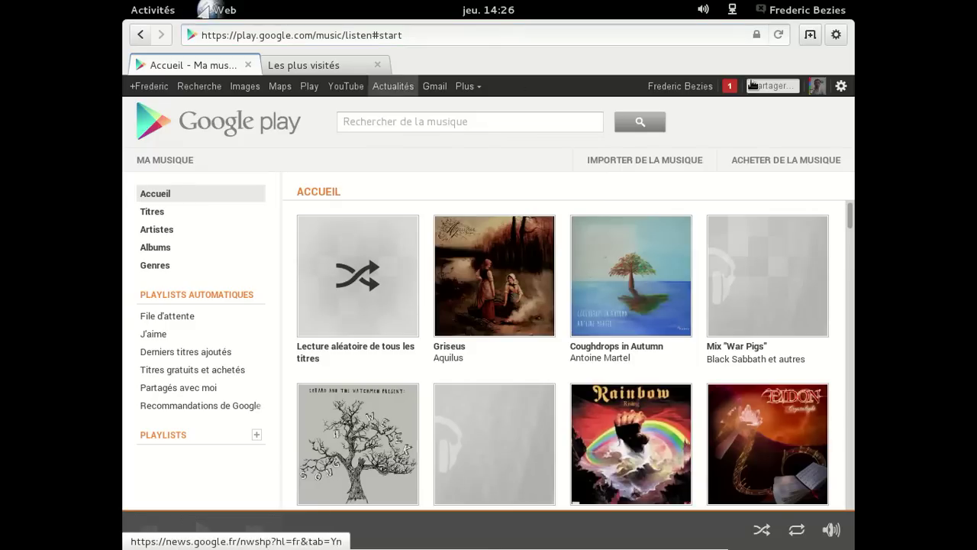
{"action": "left_click", "coordinate": [729, 86]}
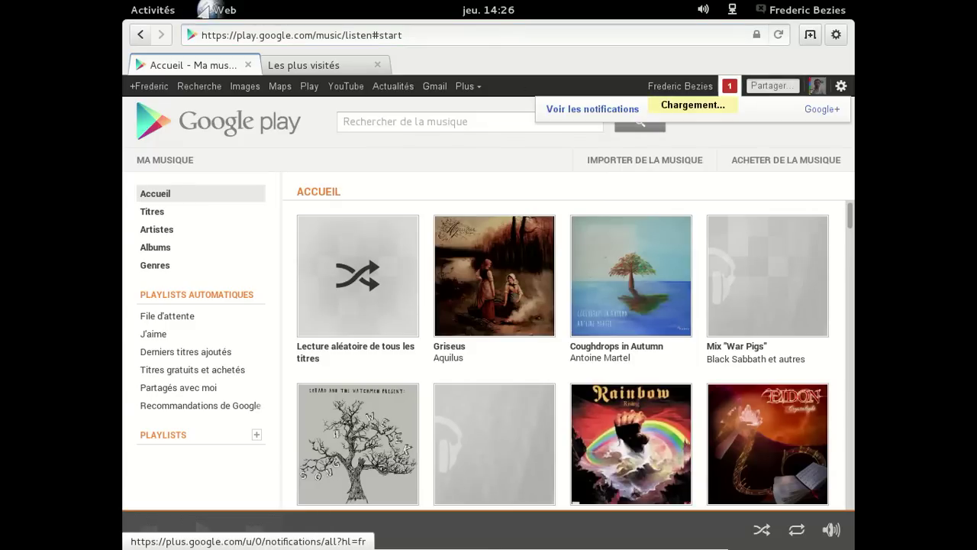
{"action": "left_click", "coordinate": [729, 87]}
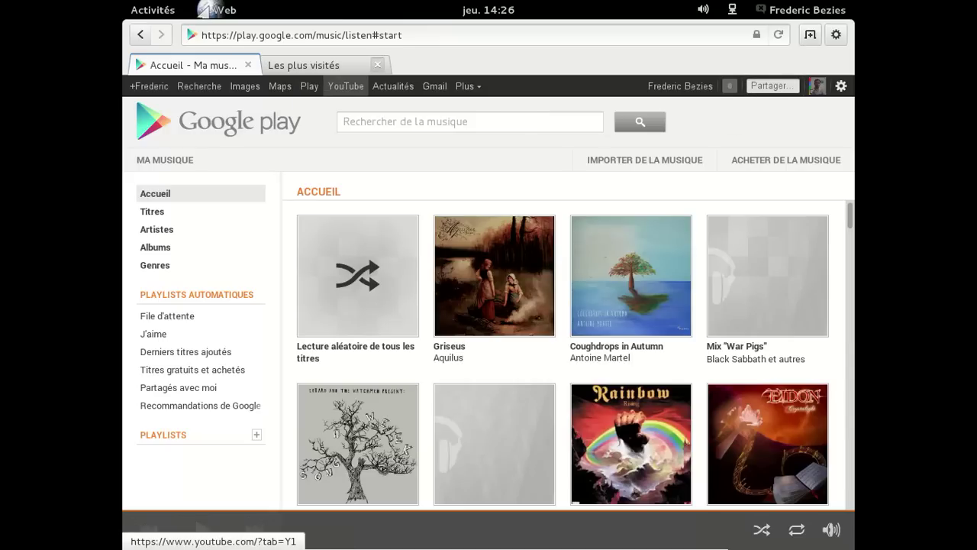
{"action": "left_click", "coordinate": [377, 65]}
{"action": "left_click", "coordinate": [229, 10]}
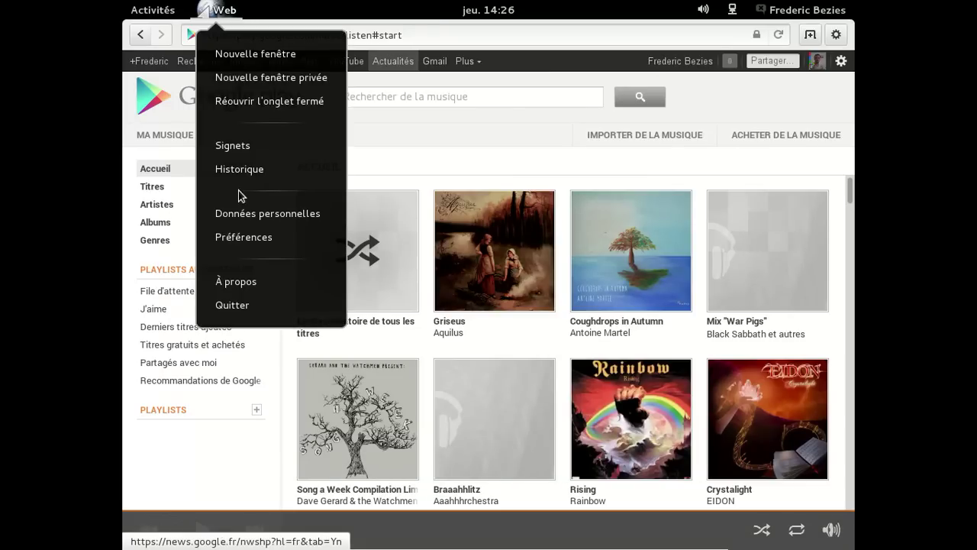
{"action": "left_click", "coordinate": [246, 310]}
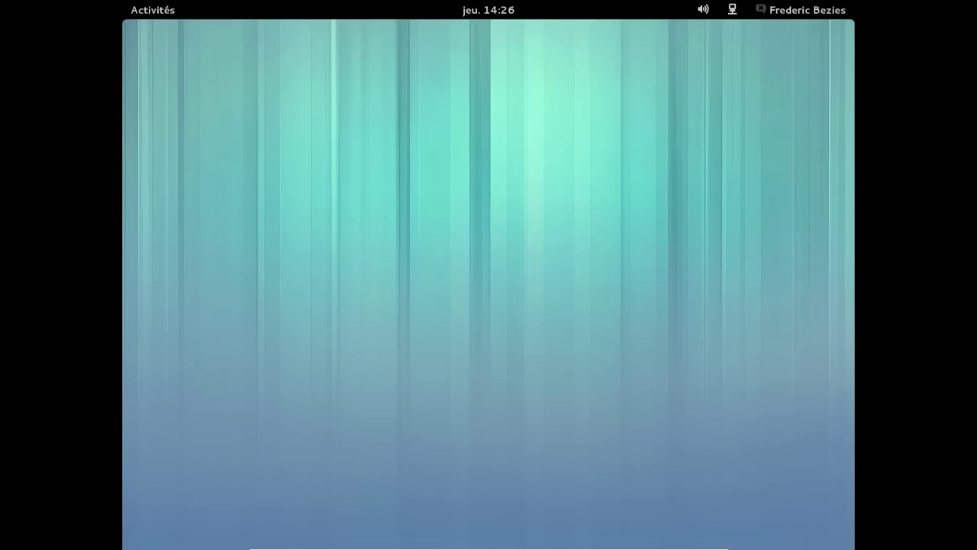
{"action": "left_click", "coordinate": [161, 10]}
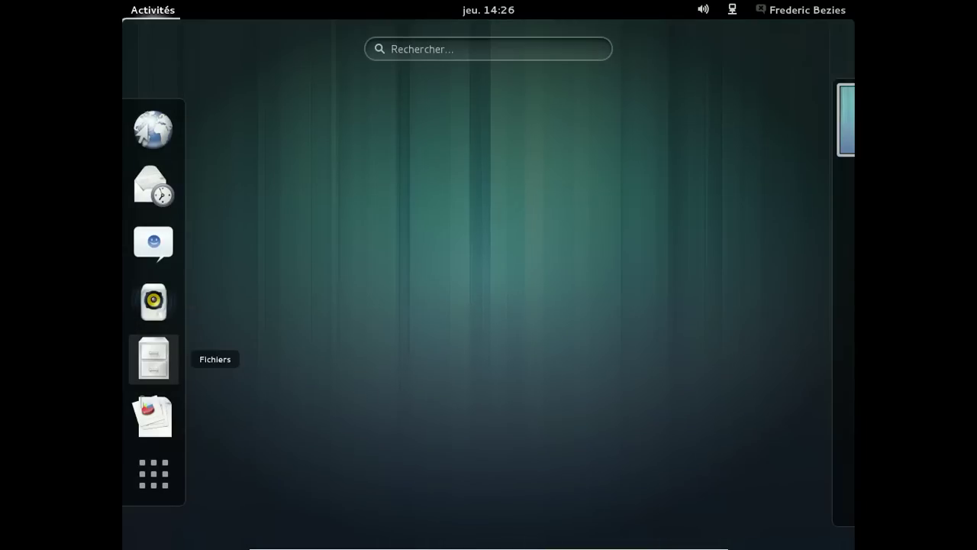
{"action": "left_click", "coordinate": [154, 358]}
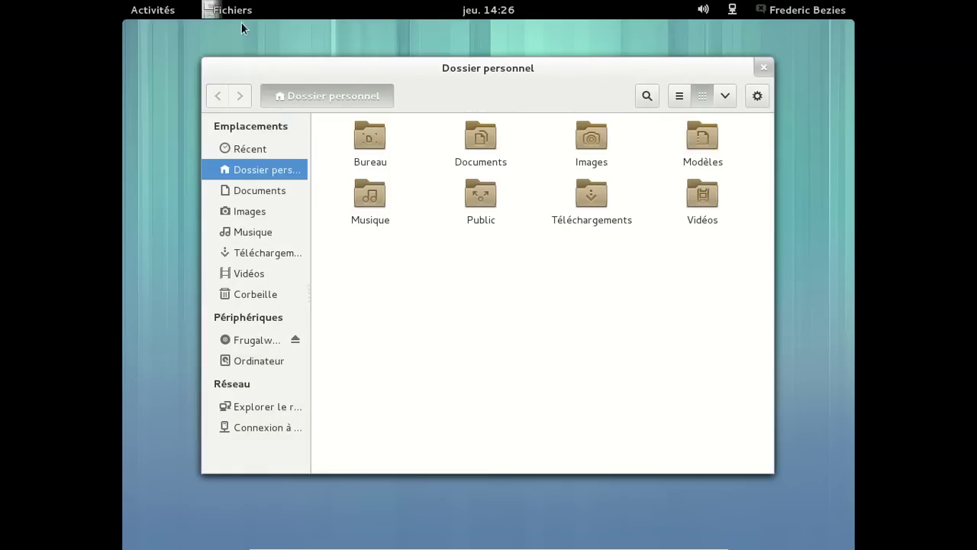
{"action": "left_click", "coordinate": [229, 10]}
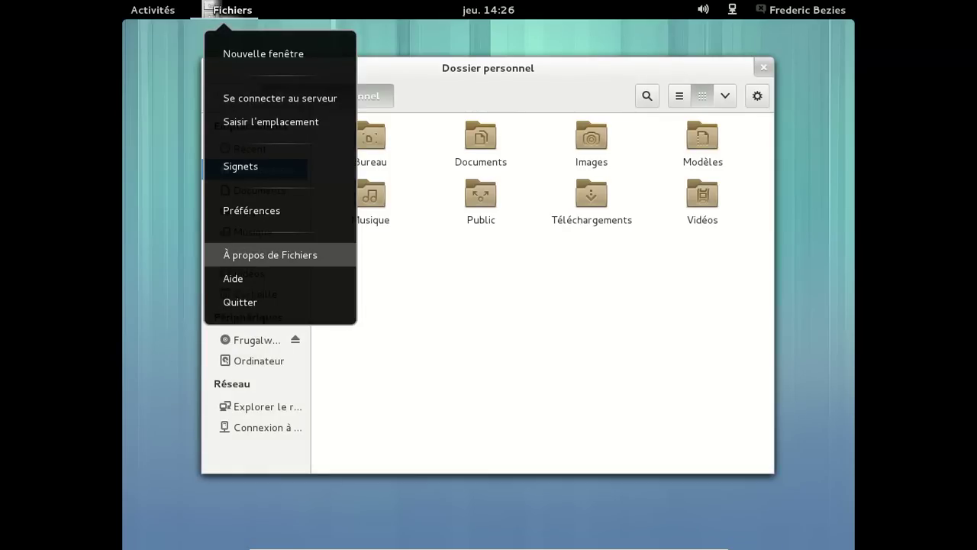
{"action": "left_click", "coordinate": [265, 253]}
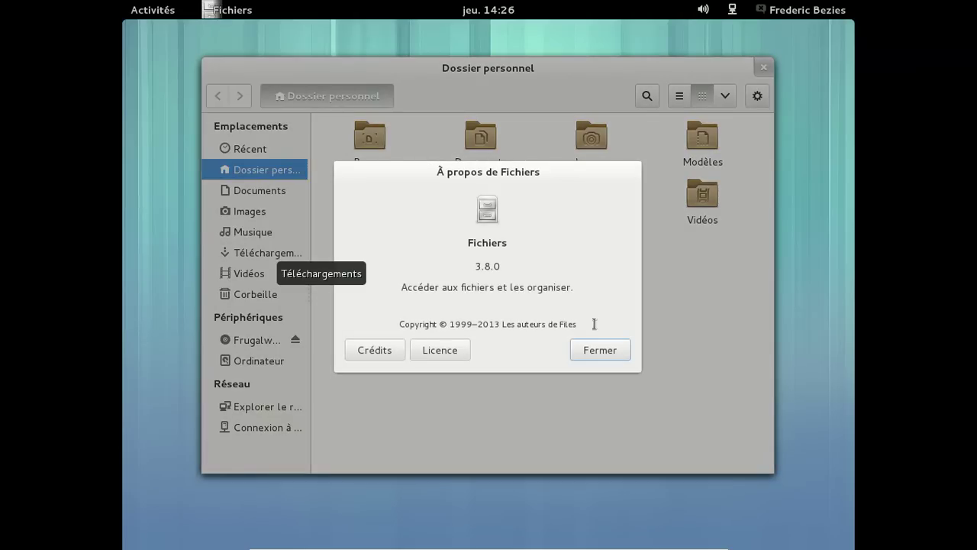
{"action": "left_click", "coordinate": [602, 353]}
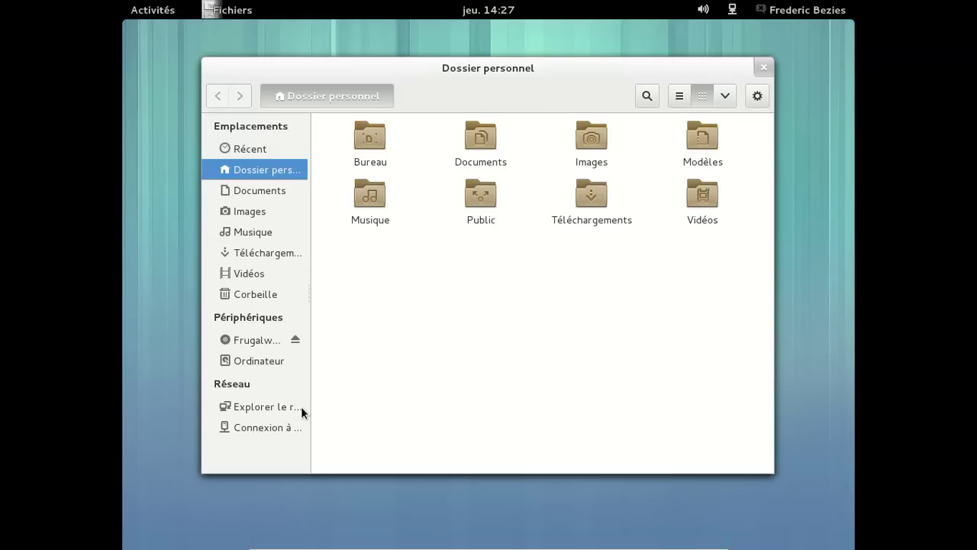
{"action": "left_click", "coordinate": [763, 68]}
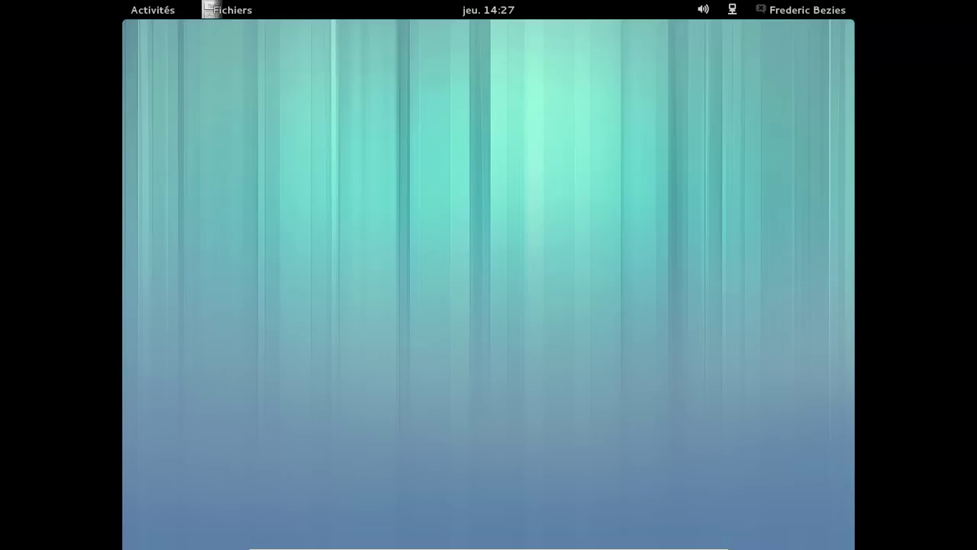
- Launch Tweak Tool from the Utilitaires folder in the Toutes applications grid
{"action": "left_click", "coordinate": [153, 10]}
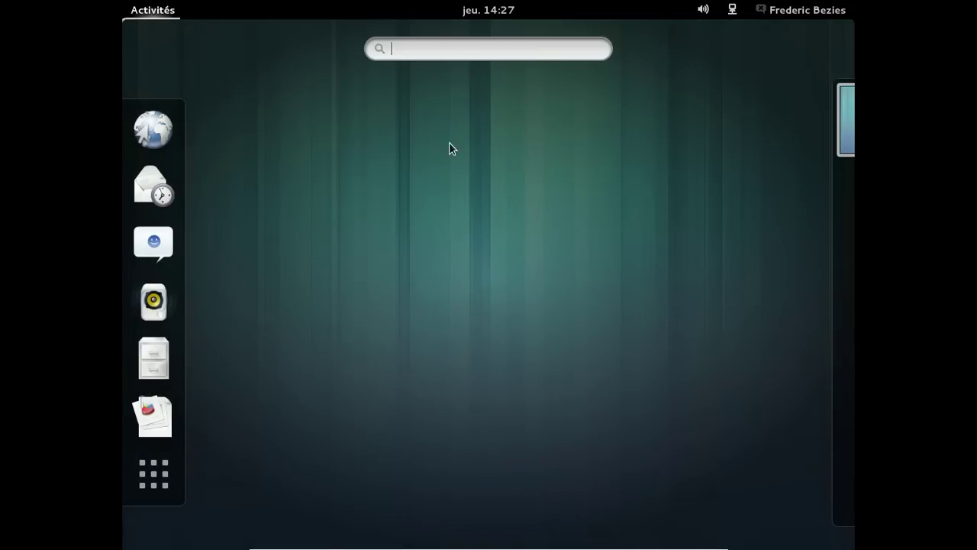
{"action": "left_click", "coordinate": [153, 473]}
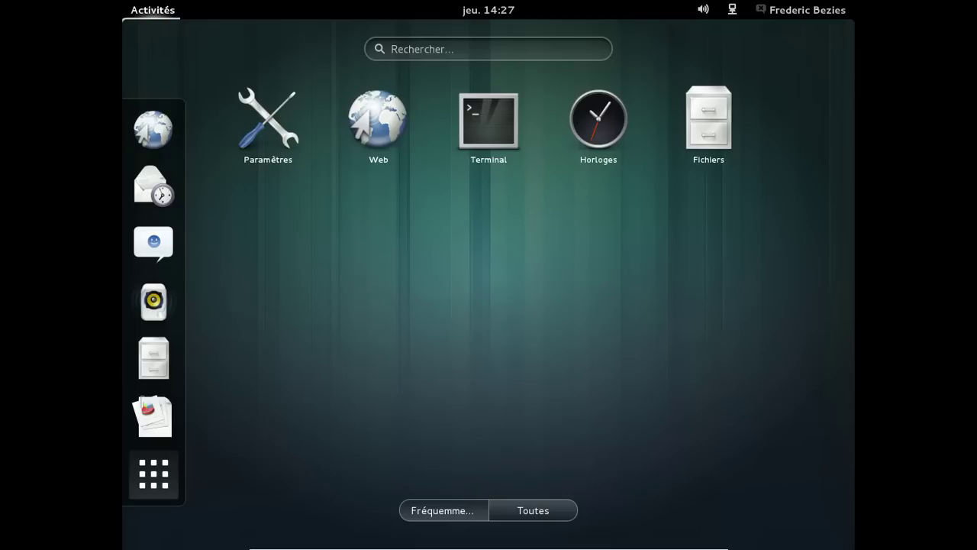
{"action": "left_click", "coordinate": [532, 509]}
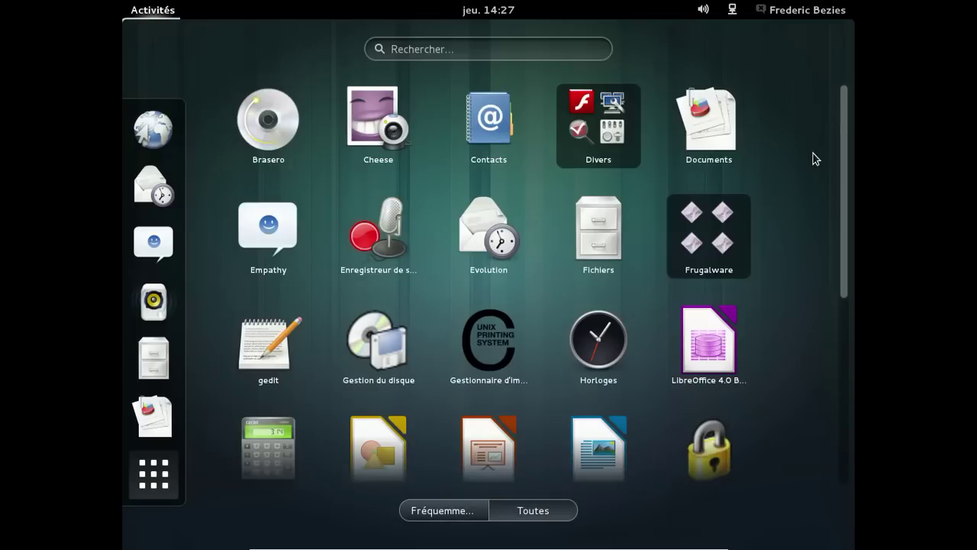
{"action": "left_click_drag", "start_coordinate": [847, 130], "coordinate": [841, 330]}
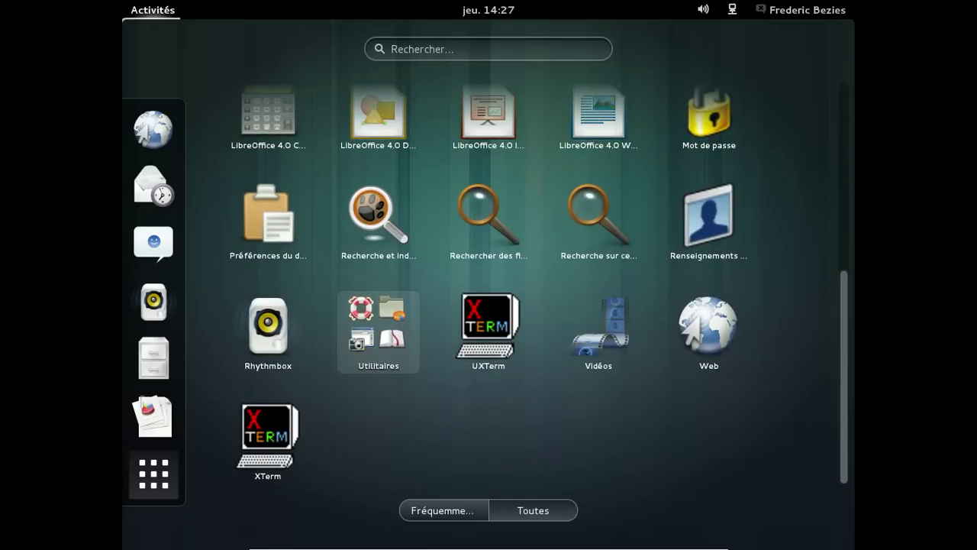
{"action": "left_click", "coordinate": [379, 332]}
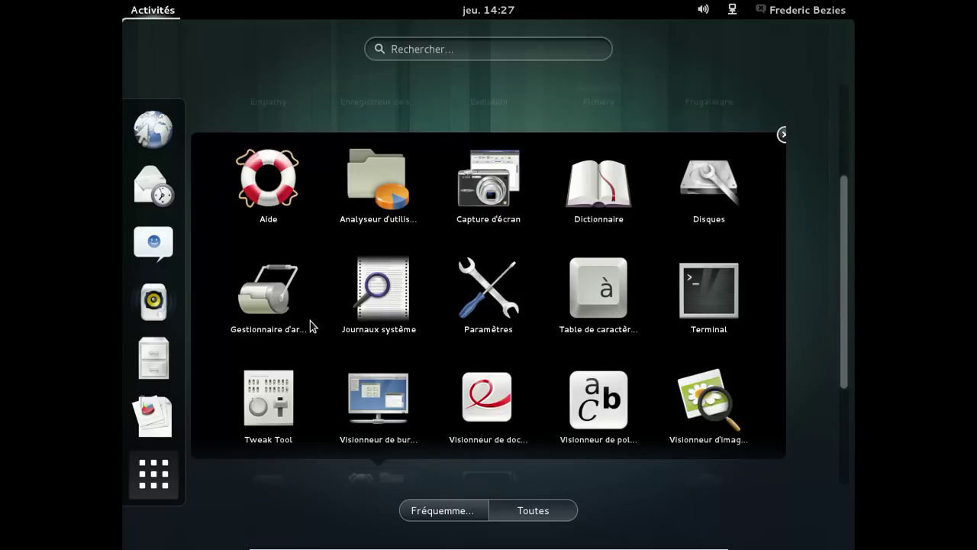
{"action": "left_click", "coordinate": [268, 401]}
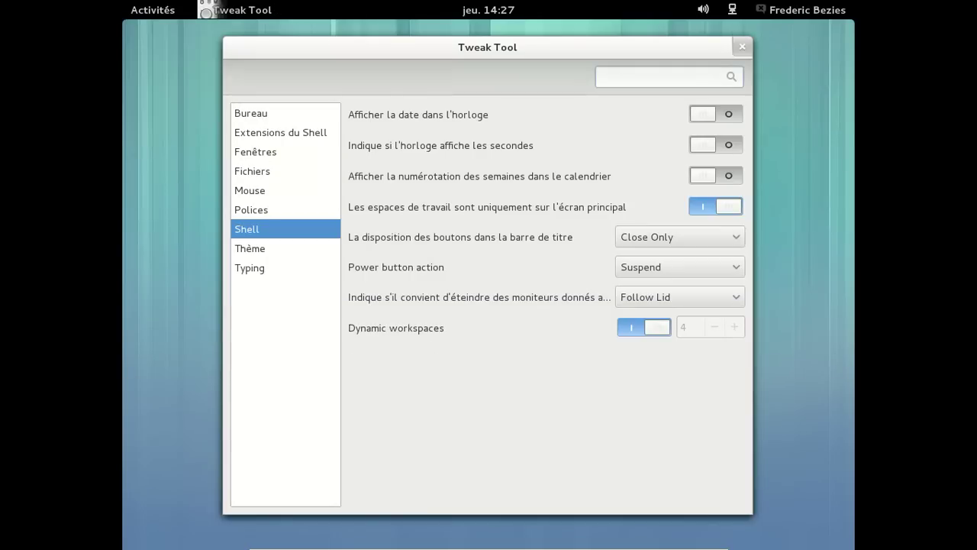
- Show the date in the top-bar clock and keep Toggle Maximize as the title-bar double-click action
{"action": "left_click", "coordinate": [703, 115]}
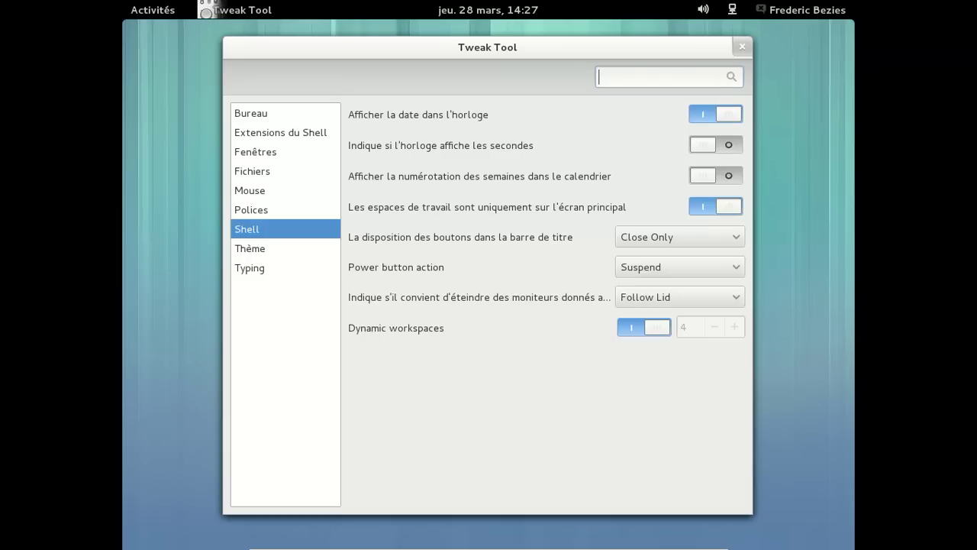
{"action": "left_click", "coordinate": [295, 190]}
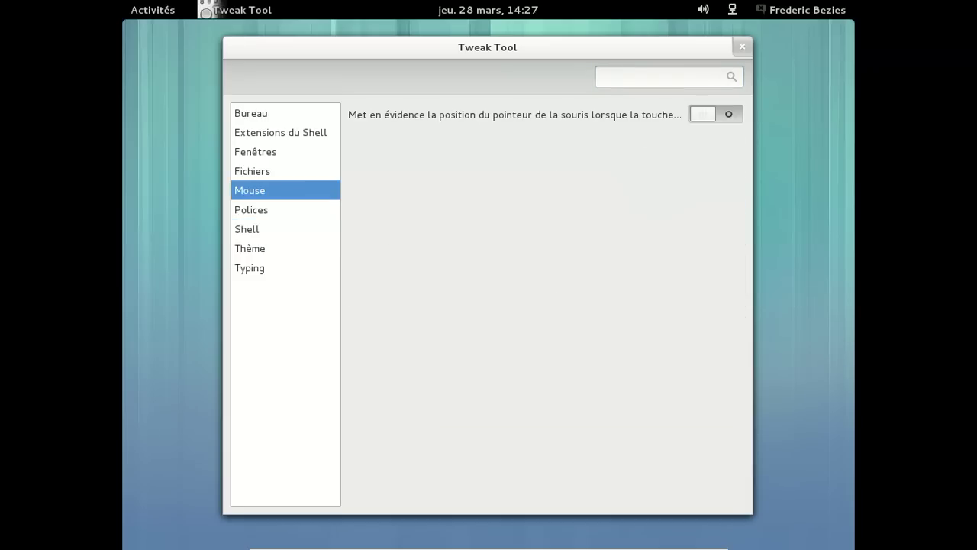
{"action": "left_click", "coordinate": [290, 174]}
{"action": "left_click", "coordinate": [290, 152]}
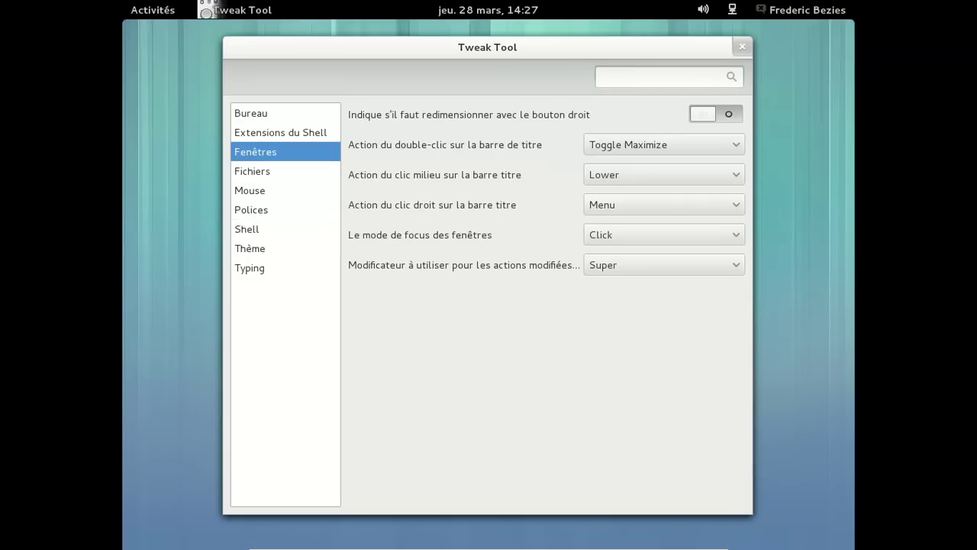
{"action": "left_click", "coordinate": [609, 146]}
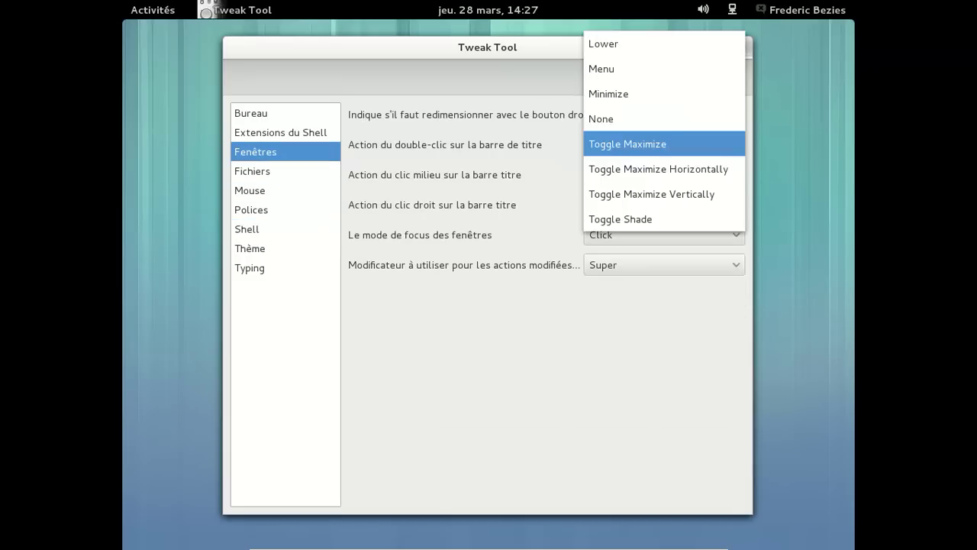
{"action": "left_click", "coordinate": [608, 132]}
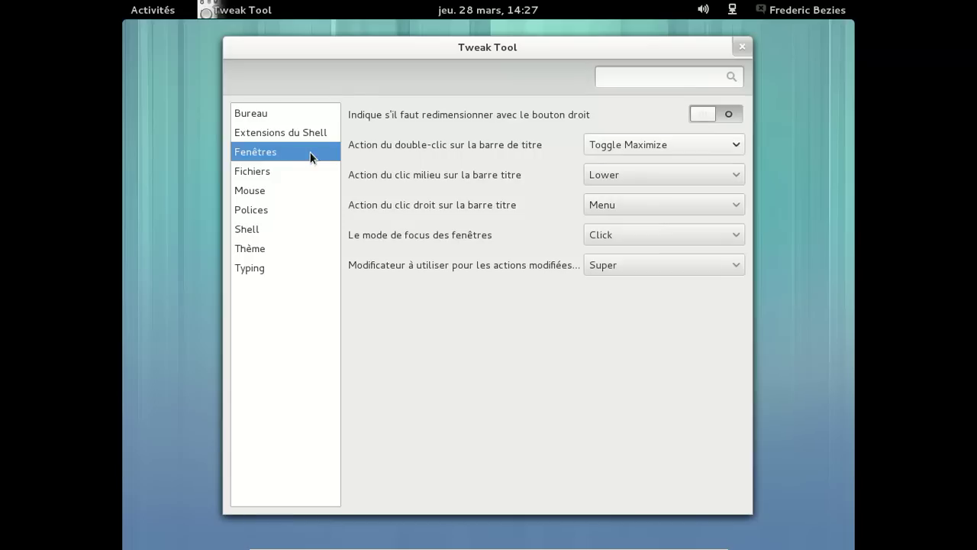
- Hide the home folder, trash and mounted volume icons on the desktop
{"action": "left_click", "coordinate": [296, 170]}
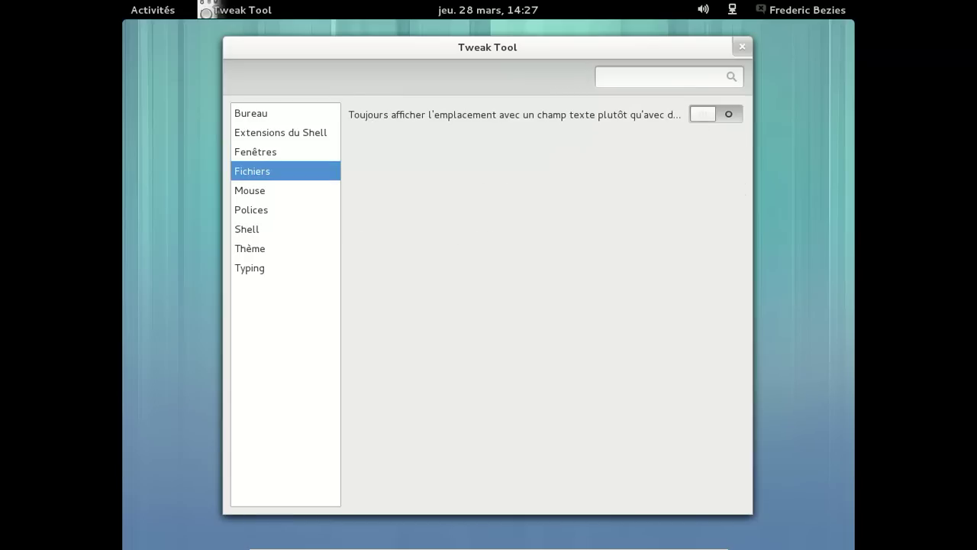
{"action": "left_click", "coordinate": [287, 190]}
{"action": "left_click", "coordinate": [295, 113]}
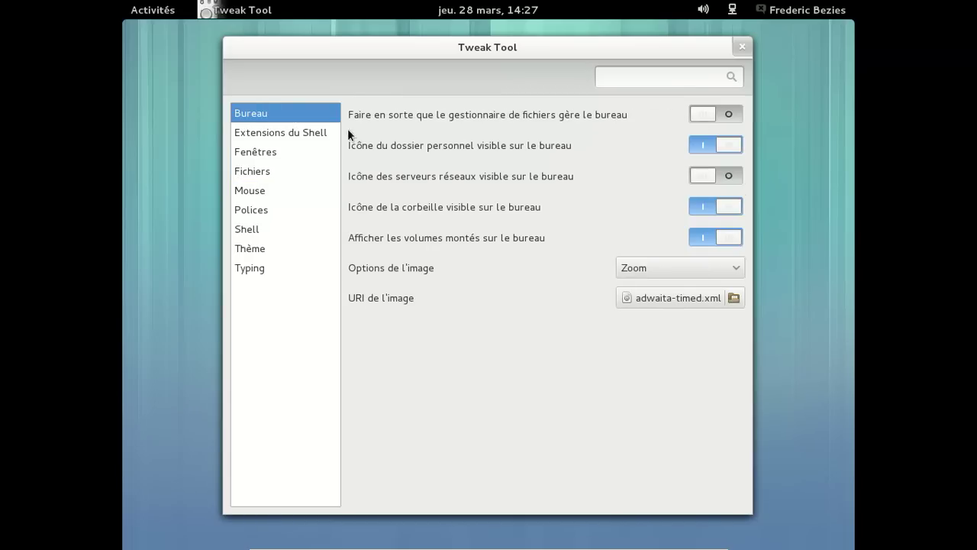
{"action": "left_click", "coordinate": [728, 143]}
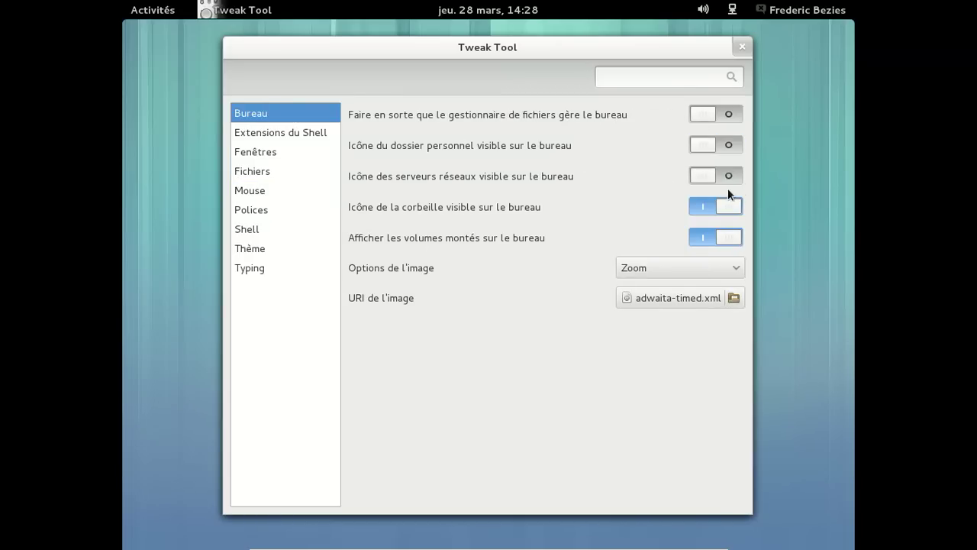
{"action": "left_click", "coordinate": [733, 205]}
{"action": "left_click", "coordinate": [730, 234]}
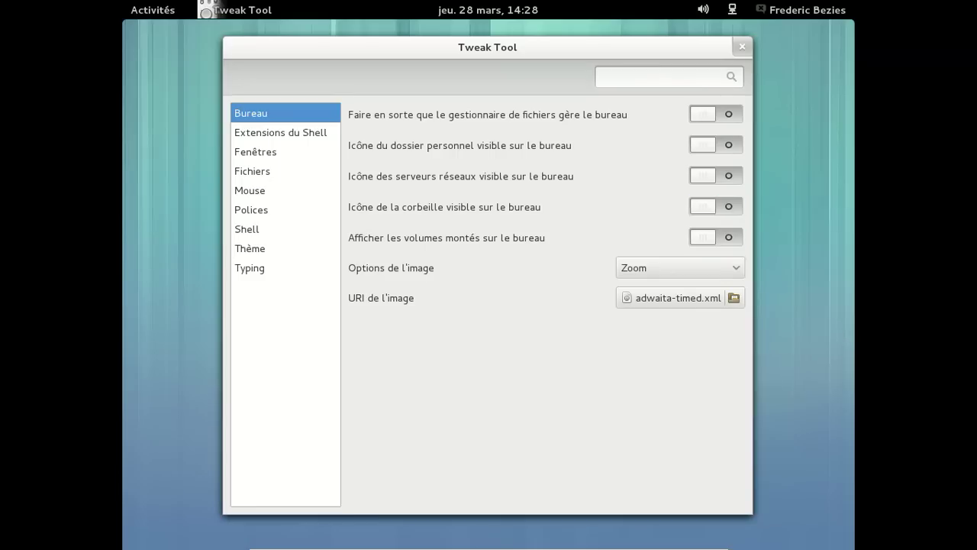
- Turn on icons in menus and on buttons in the Thème settings
{"action": "left_click", "coordinate": [293, 248]}
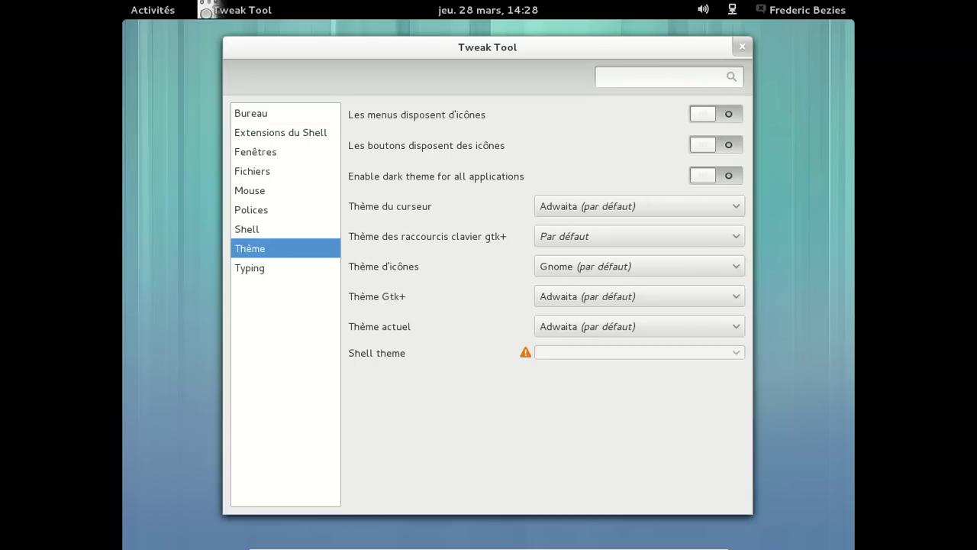
{"action": "left_click", "coordinate": [698, 114]}
{"action": "left_click", "coordinate": [700, 145]}
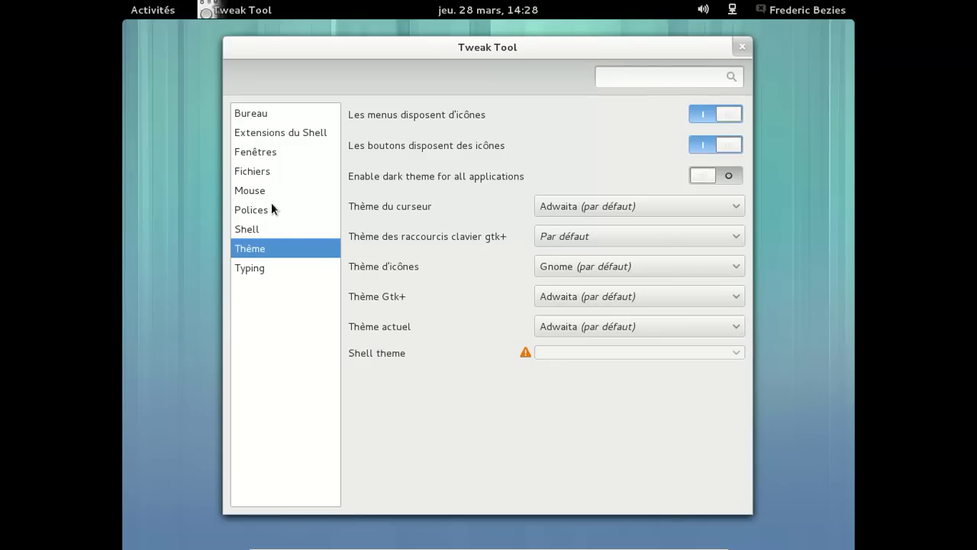
- Set the title-bar button layout to Minimize and Close, then close Tweak Tool
{"action": "left_click", "coordinate": [260, 228]}
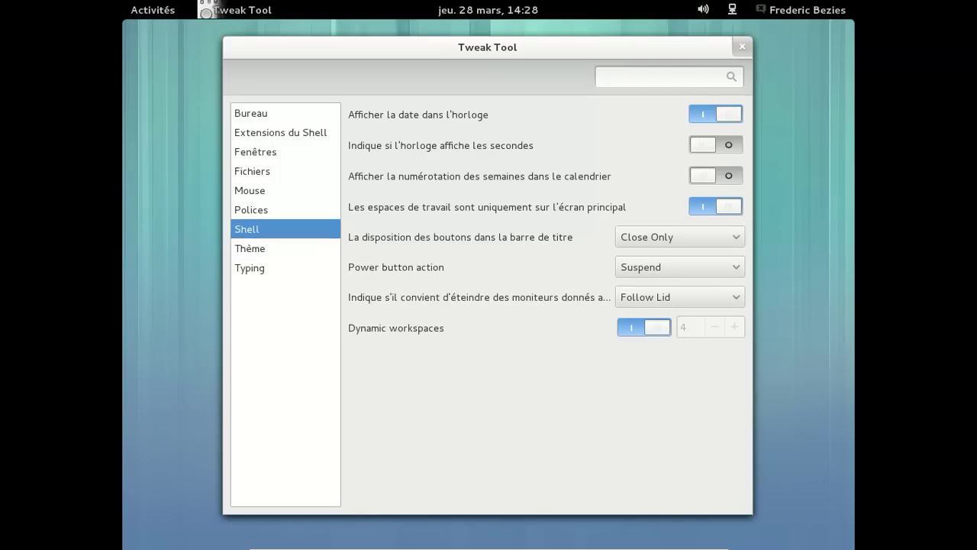
{"action": "left_click", "coordinate": [715, 231]}
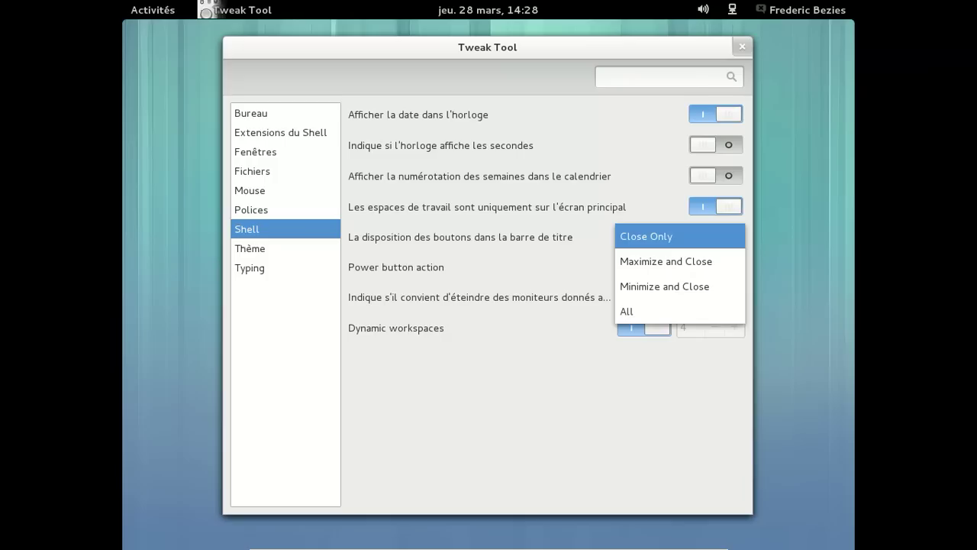
{"action": "left_click", "coordinate": [691, 282]}
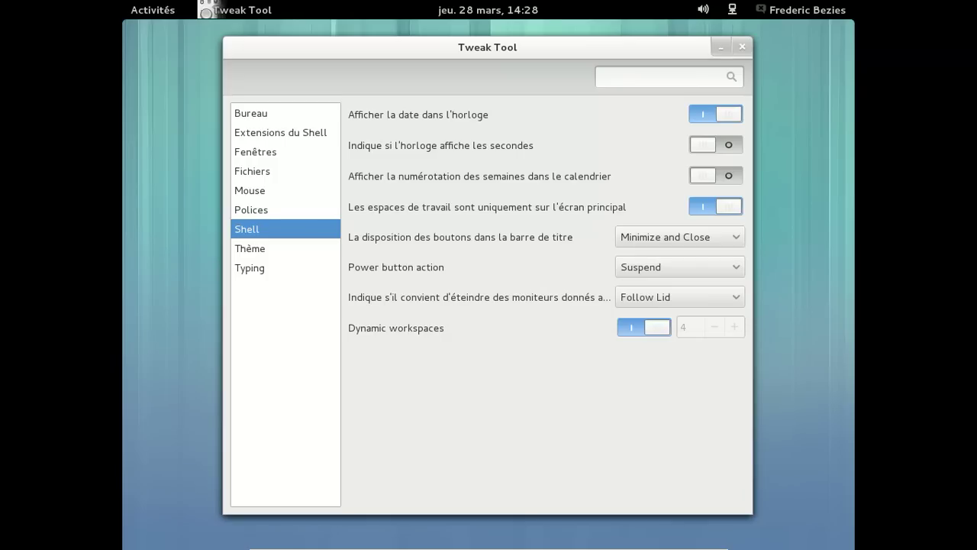
{"action": "left_click", "coordinate": [741, 48]}
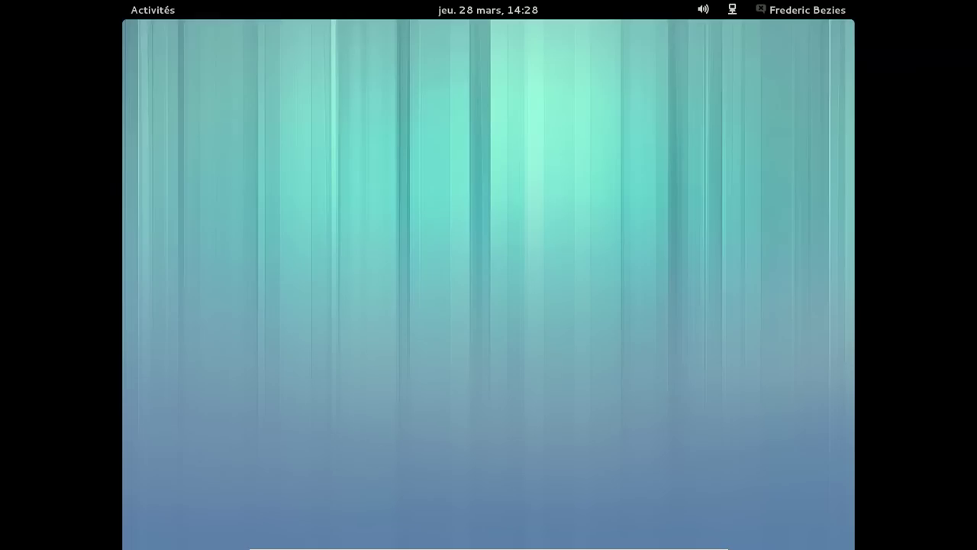
- Log out via the user menu's Fermer la session and confirm it
{"action": "left_click", "coordinate": [775, 11]}
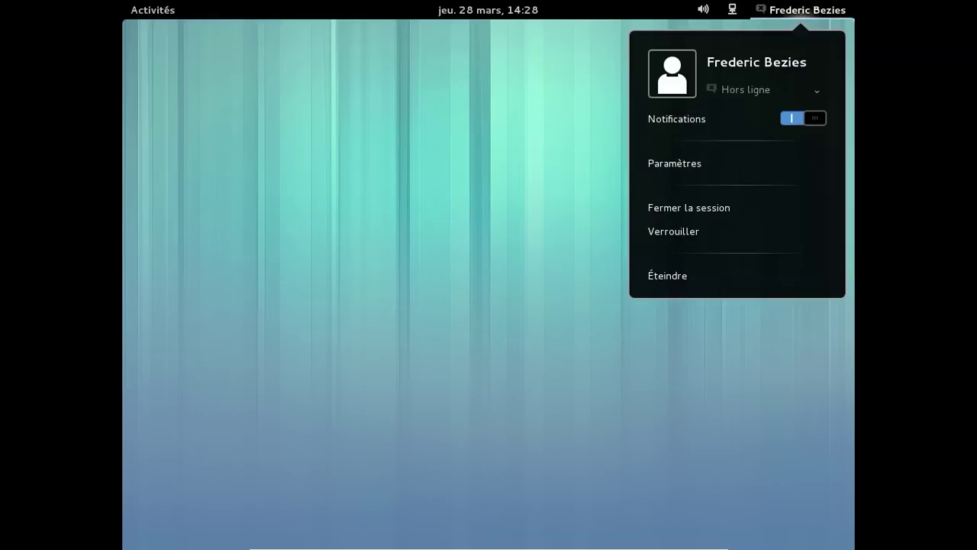
{"action": "left_click", "coordinate": [725, 220]}
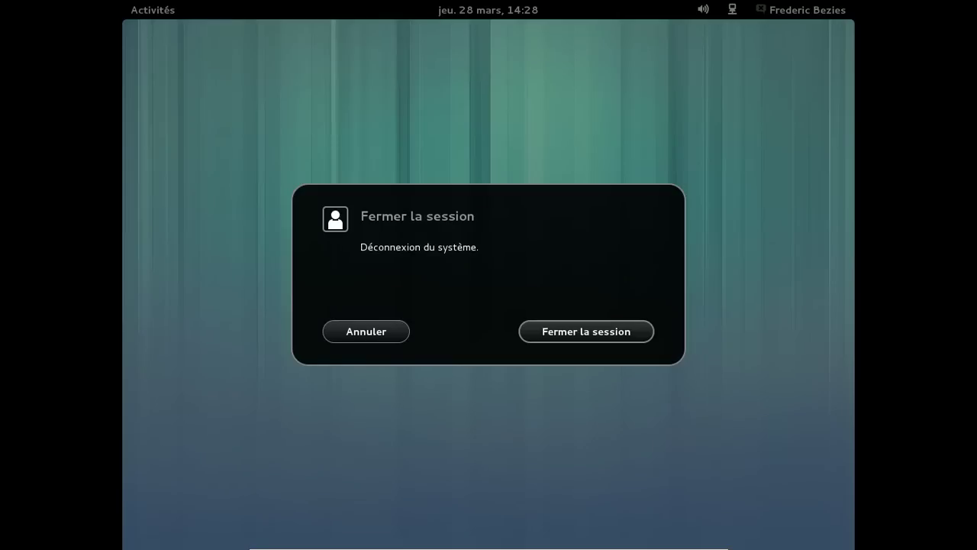
{"action": "left_click", "coordinate": [615, 334]}
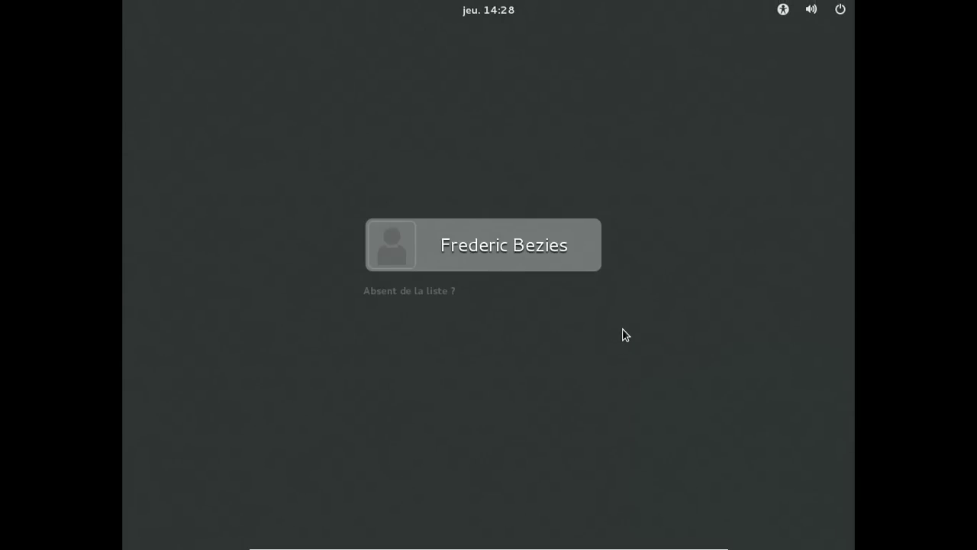
- Log back in as the user with the GNOME Classic session, entering the account password
{"action": "left_click", "coordinate": [471, 244]}
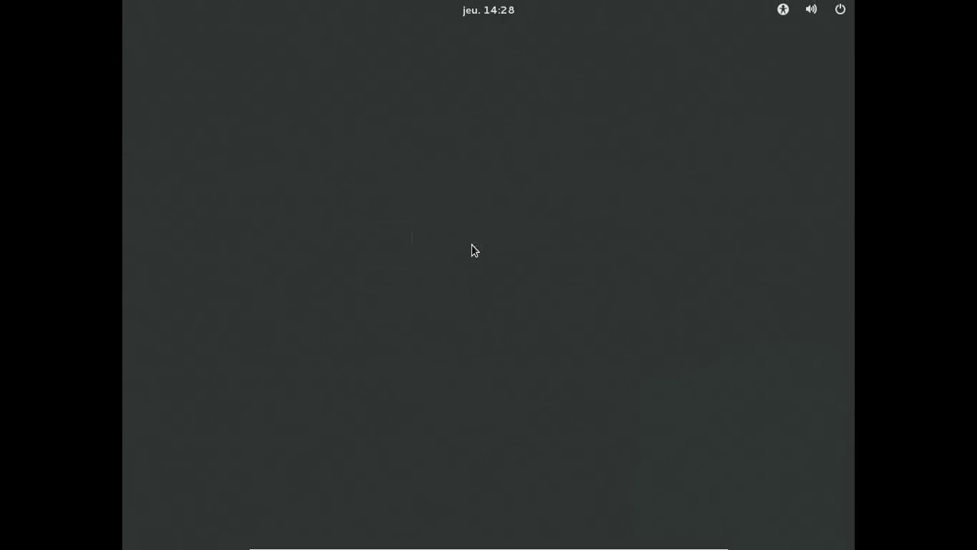
{"action": "left_click", "coordinate": [410, 317]}
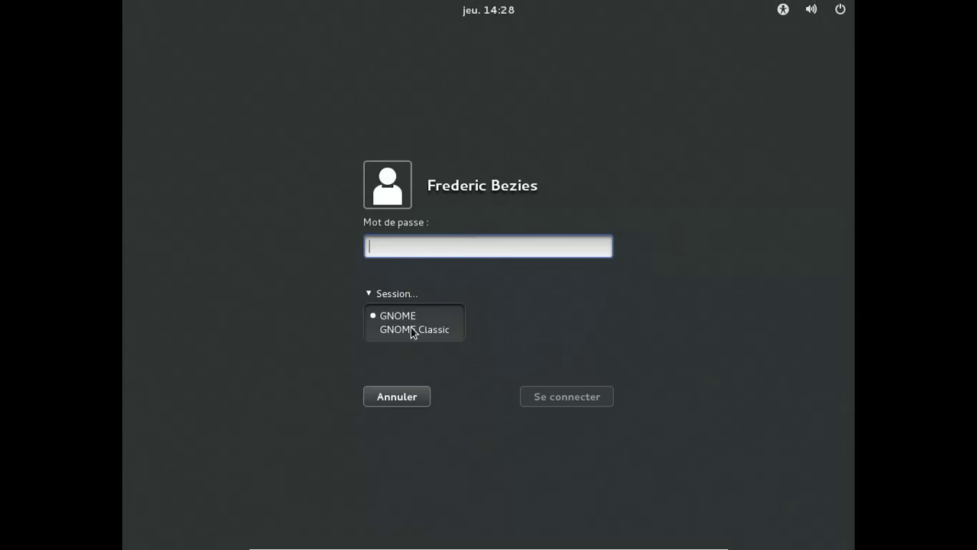
{"action": "left_click", "coordinate": [414, 329]}
{"action": "type", "text": "*********"}
{"action": "key", "text": "Return"}
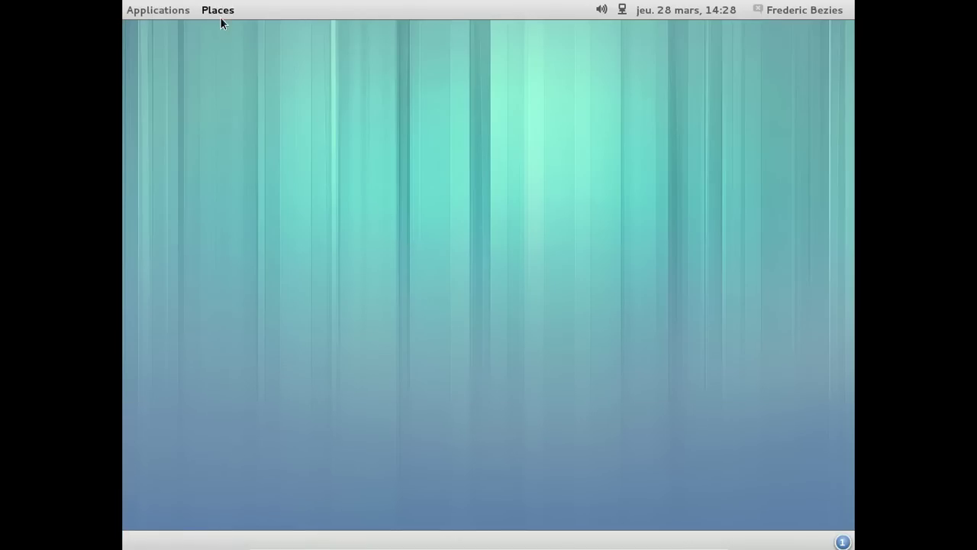
- Open Fichiers on the home folder from Applications > Accessoires after glancing at Places
{"action": "left_click", "coordinate": [218, 11]}
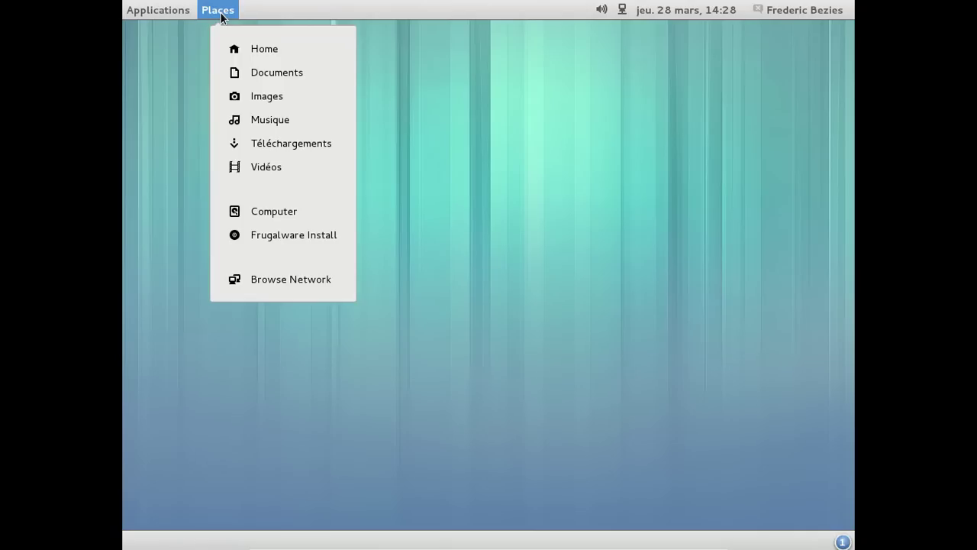
{"action": "left_click", "coordinate": [167, 16]}
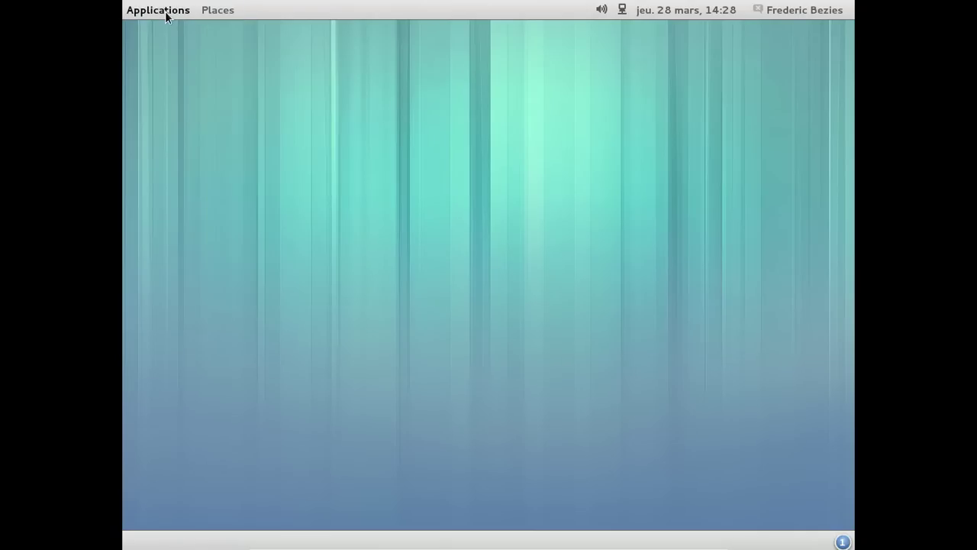
{"action": "left_click", "coordinate": [167, 15]}
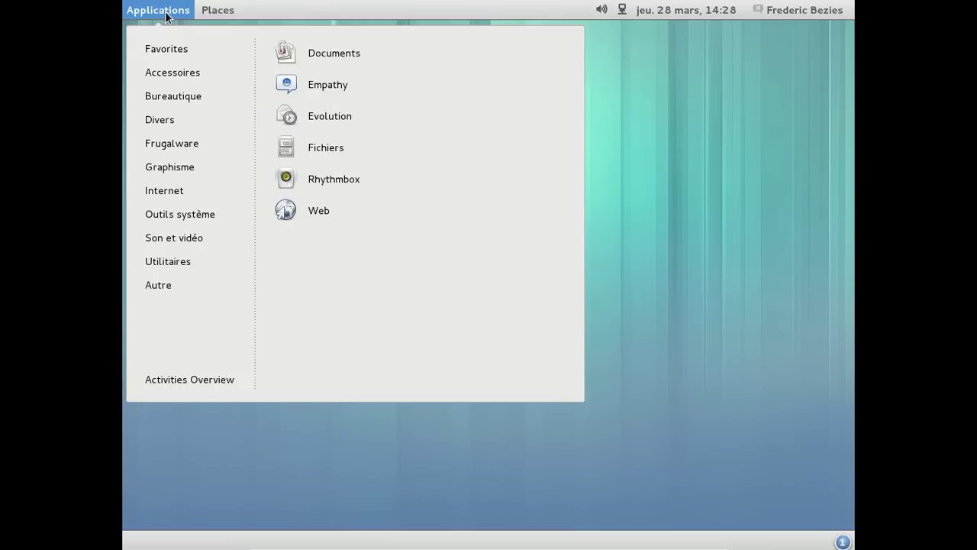
{"action": "mouse_move", "coordinate": [177, 75]}
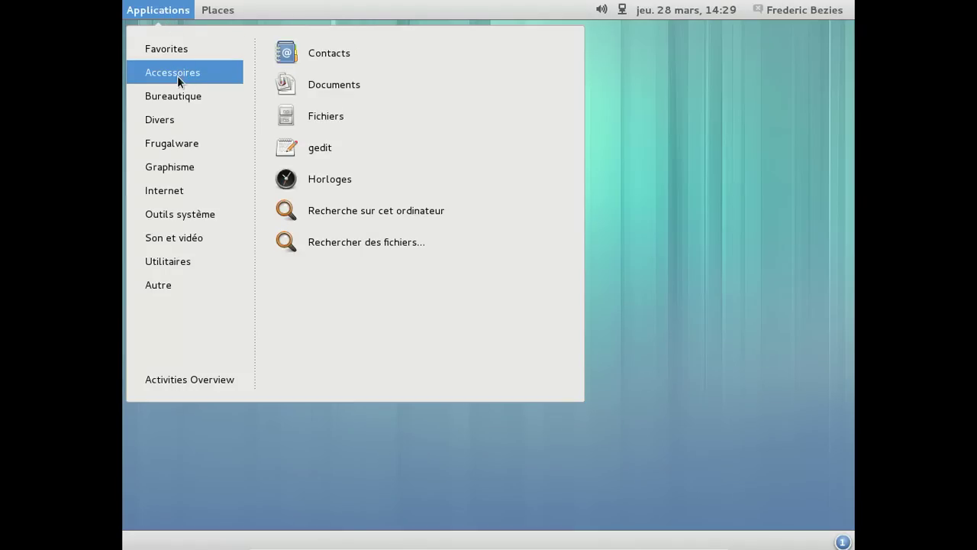
{"action": "mouse_move", "coordinate": [173, 97]}
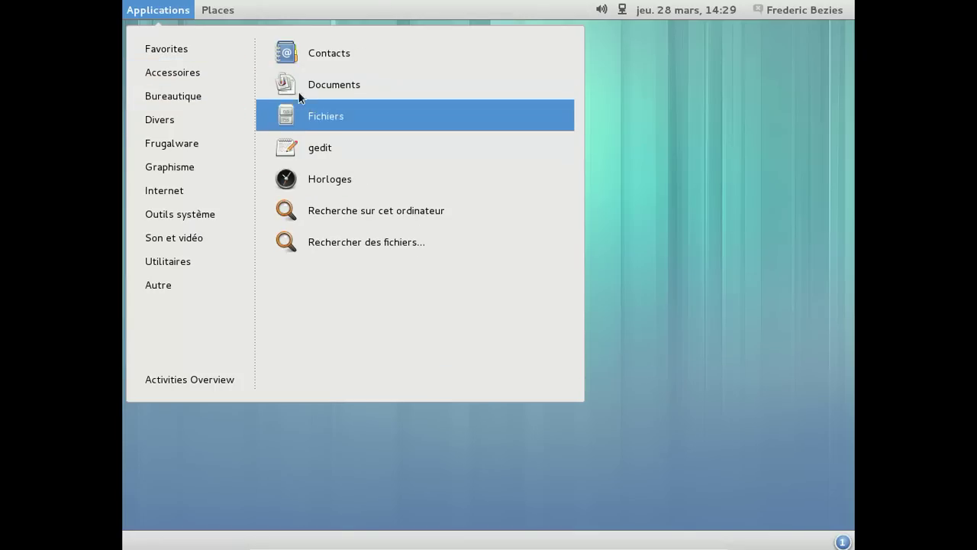
{"action": "left_click", "coordinate": [306, 108]}
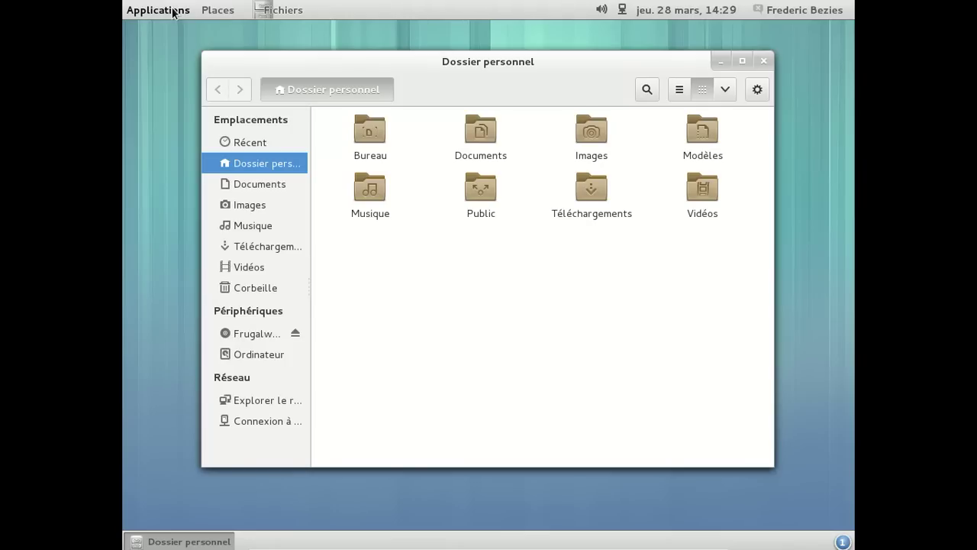
- Browse the Internet, Outils système, Son et vidéo and Utilitaires application categories
{"action": "left_click", "coordinate": [174, 12]}
{"action": "mouse_move", "coordinate": [216, 189]}
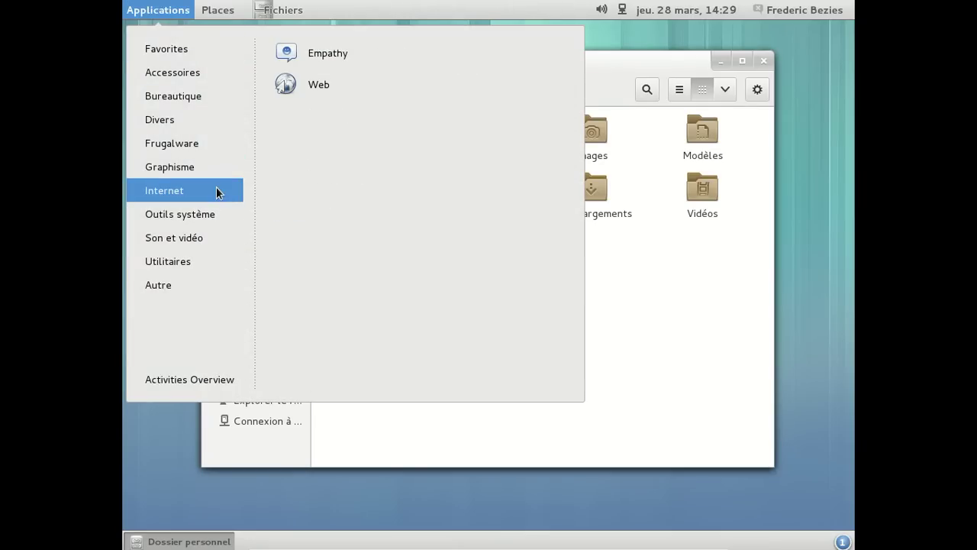
{"action": "mouse_move", "coordinate": [211, 217]}
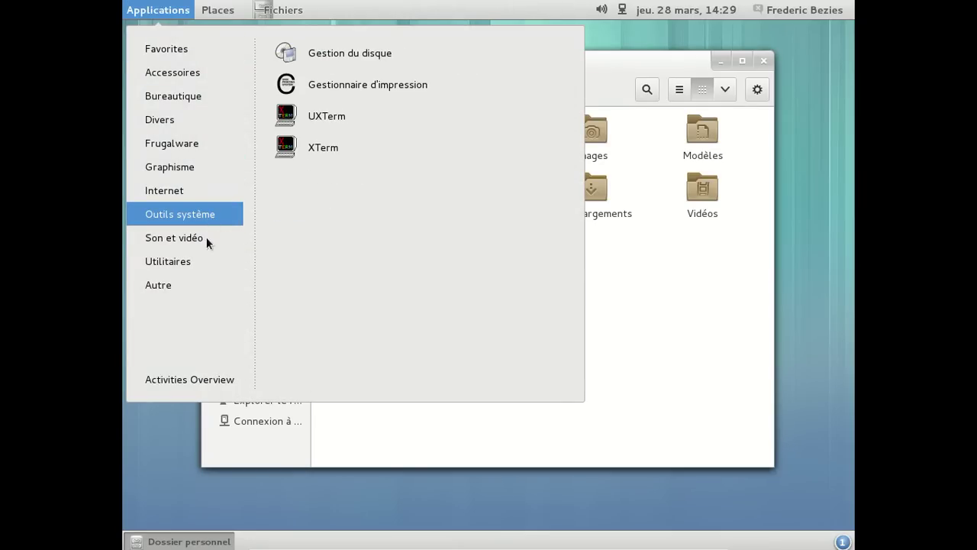
{"action": "mouse_move", "coordinate": [205, 242]}
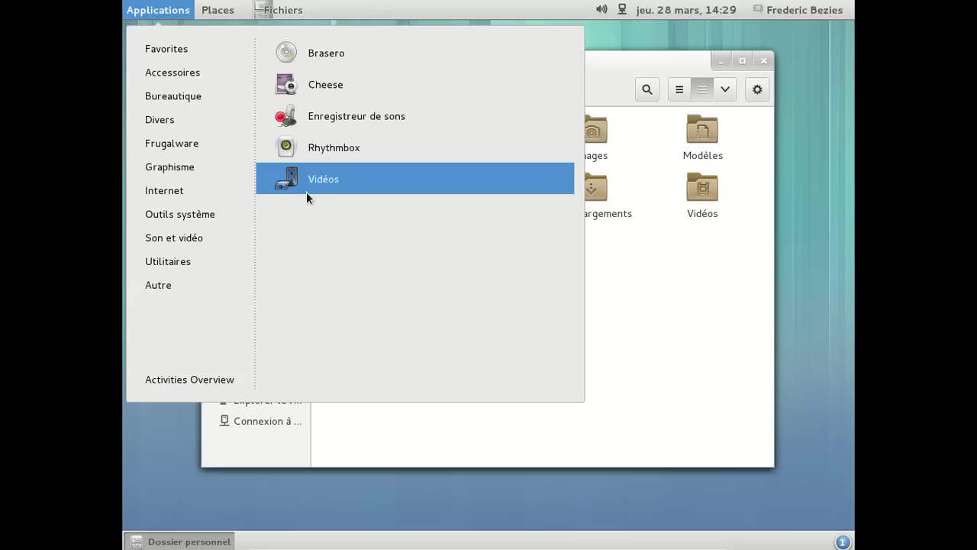
{"action": "mouse_move", "coordinate": [222, 263]}
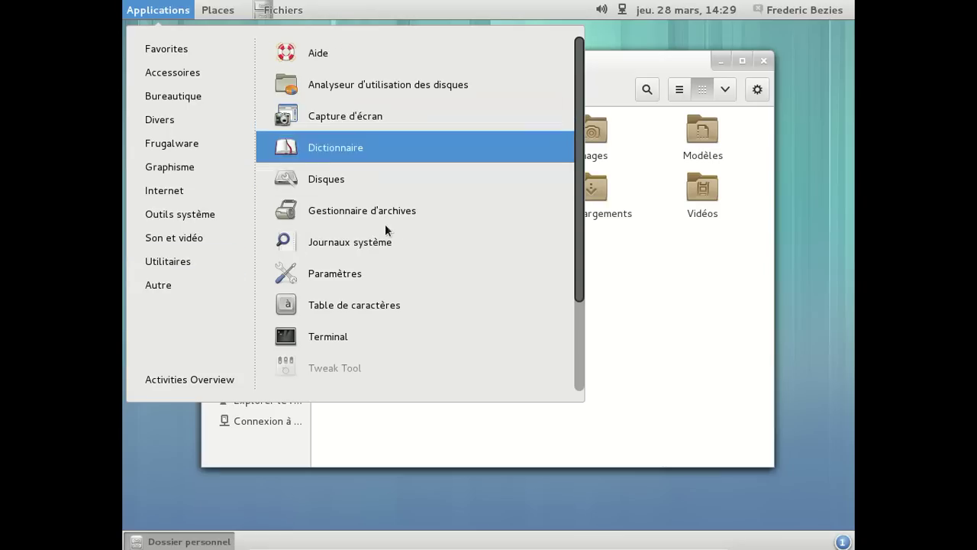
- Launch Terminal and move it aside, then start LibreOffice 4.0 Writer from Bureautique
{"action": "left_click", "coordinate": [401, 336]}
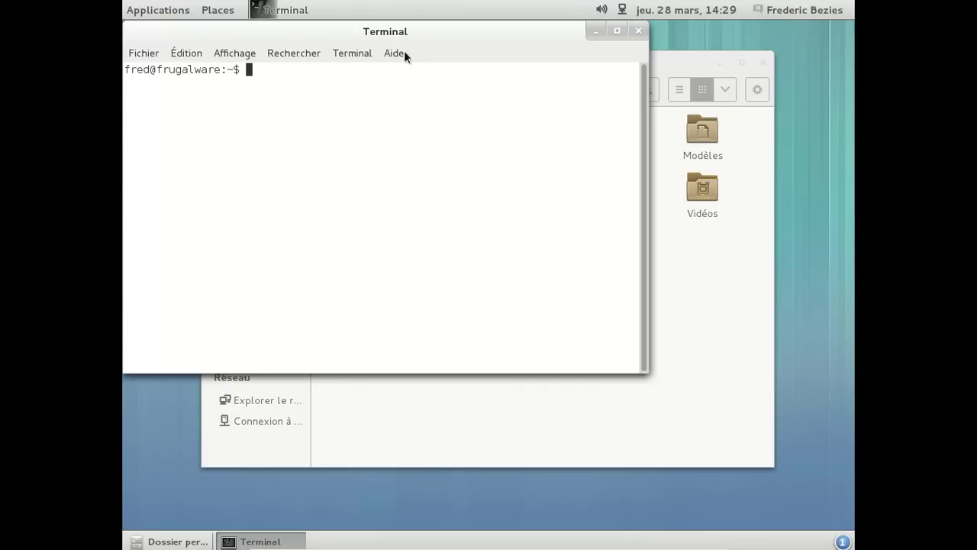
{"action": "left_click_drag", "start_coordinate": [396, 30], "coordinate": [558, 186]}
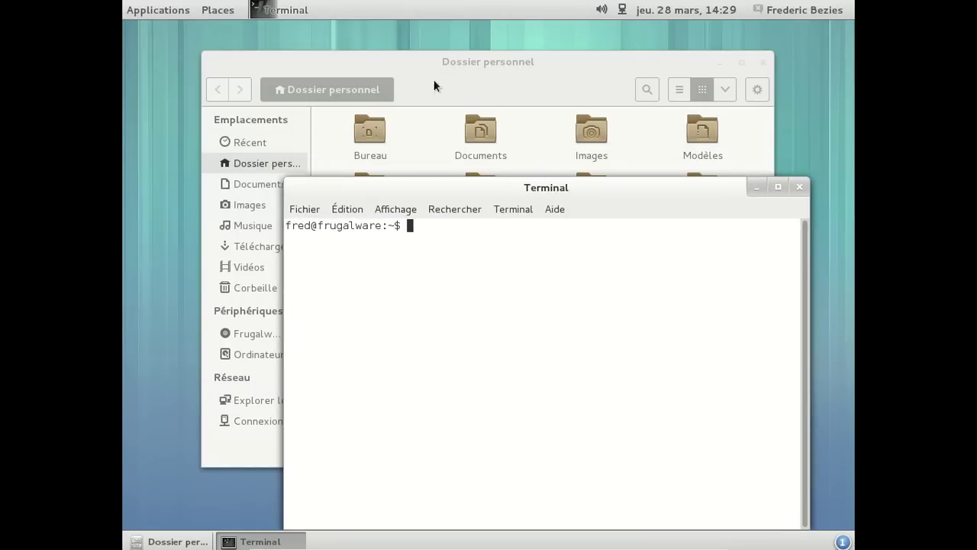
{"action": "left_click", "coordinate": [158, 10]}
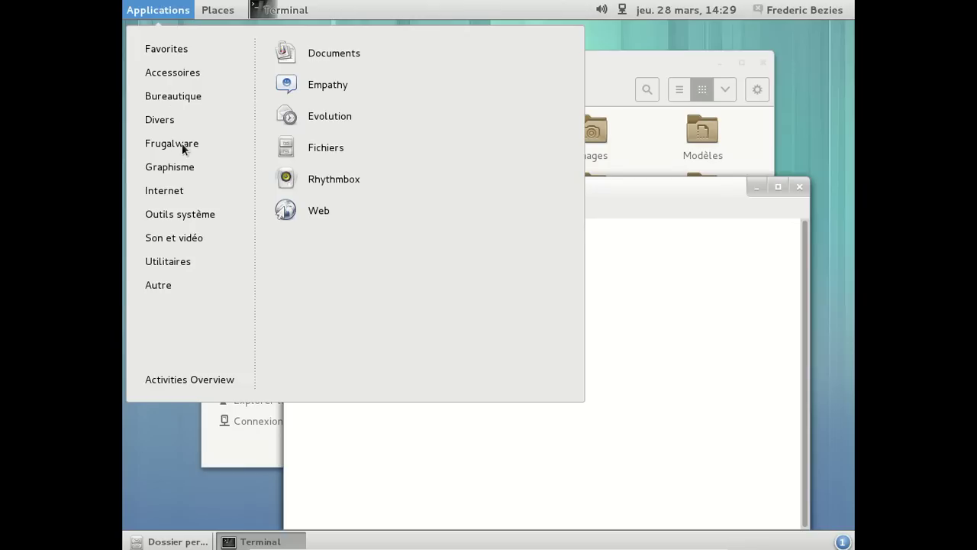
{"action": "mouse_move", "coordinate": [191, 95]}
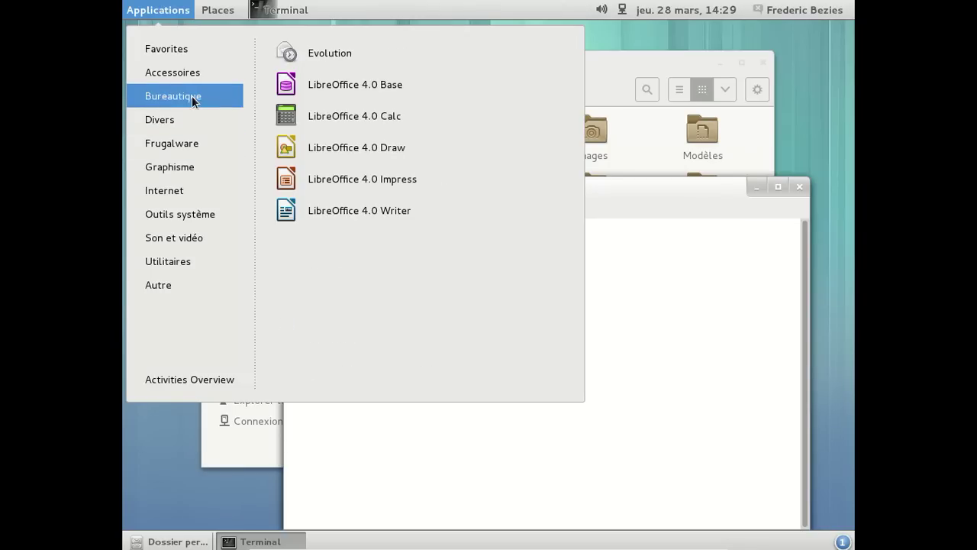
{"action": "left_click", "coordinate": [368, 208]}
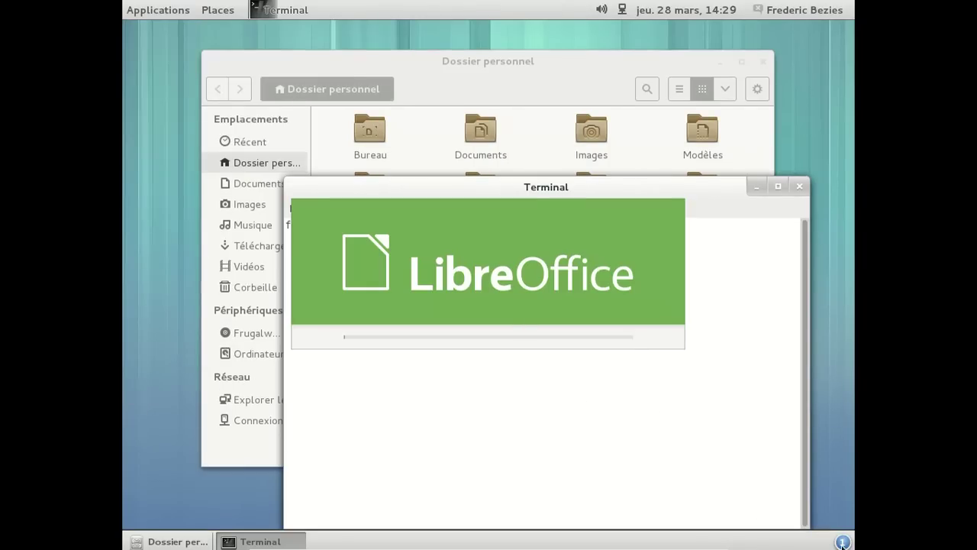
{"action": "mouse_move", "coordinate": [842, 547]}
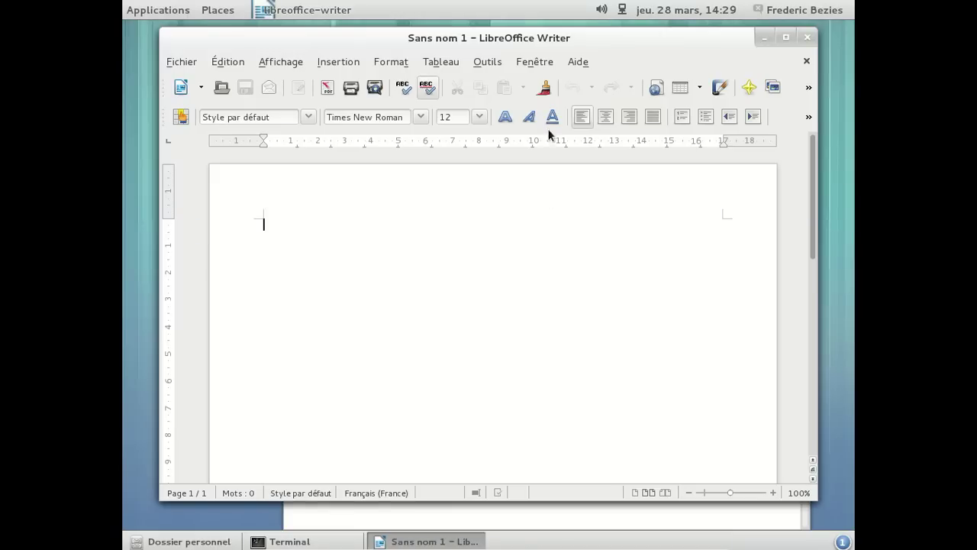
- Check Help > About LibreOffice (version 4.0.1.2), then close the Writer document
{"action": "left_click", "coordinate": [578, 61]}
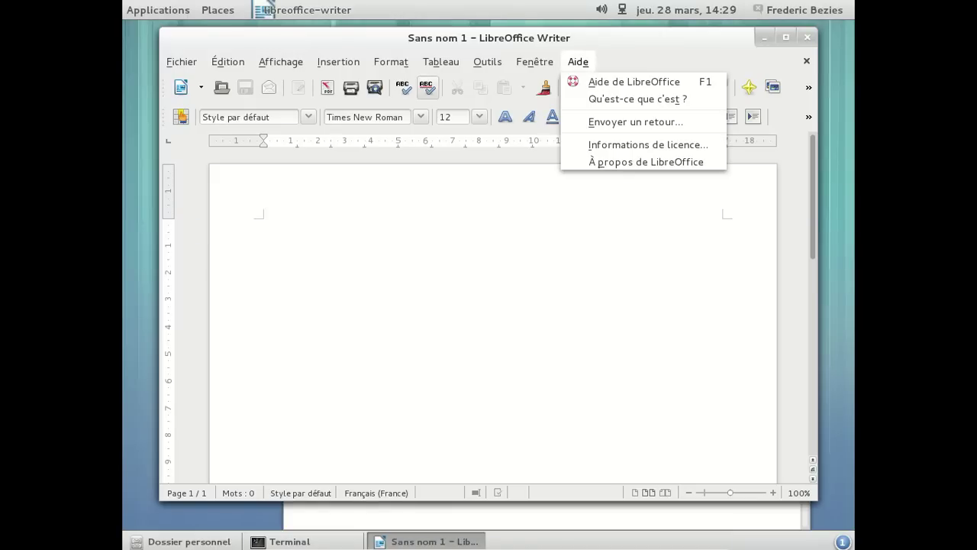
{"action": "left_click", "coordinate": [644, 159]}
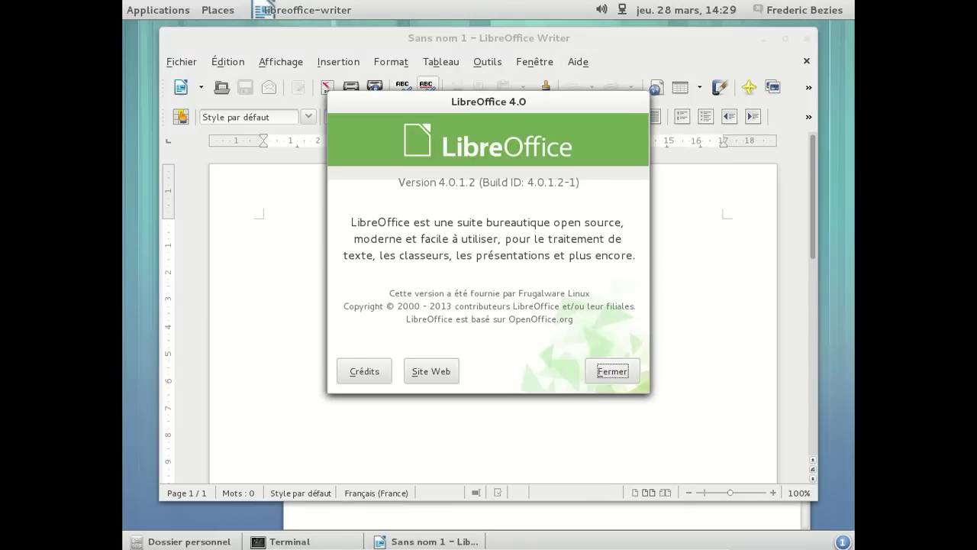
{"action": "left_click", "coordinate": [612, 371]}
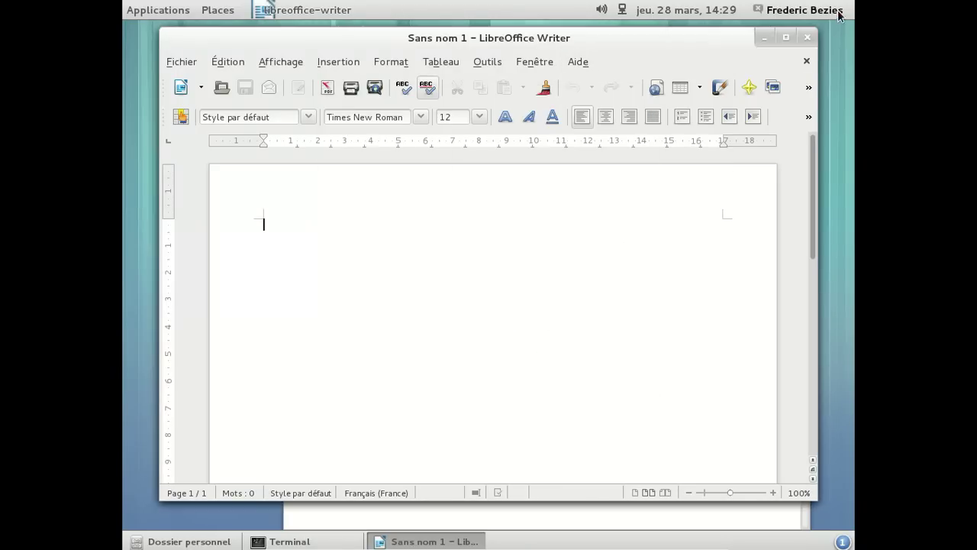
{"action": "left_click", "coordinate": [806, 38]}
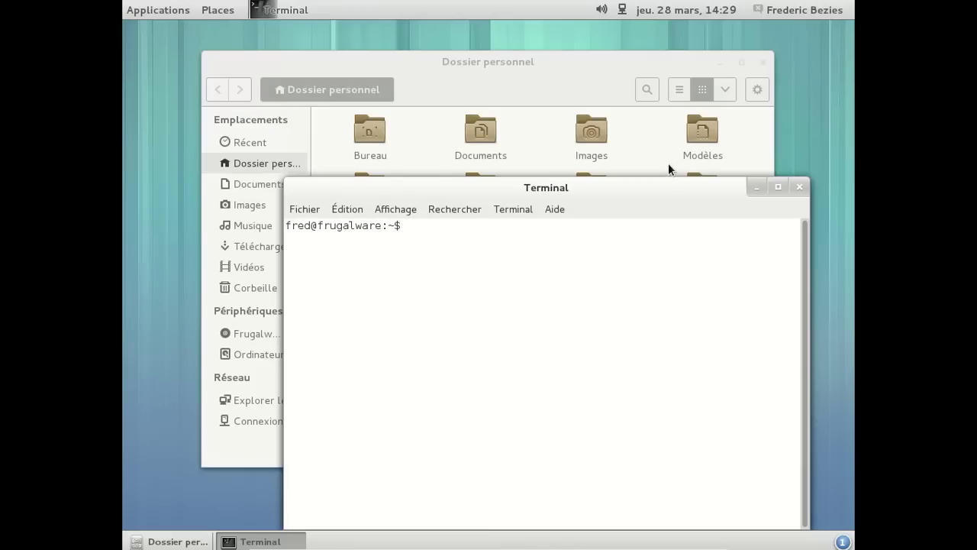
- Move the Terminal up-left and close the home folder window
{"action": "left_click_drag", "start_coordinate": [648, 189], "coordinate": [612, 109]}
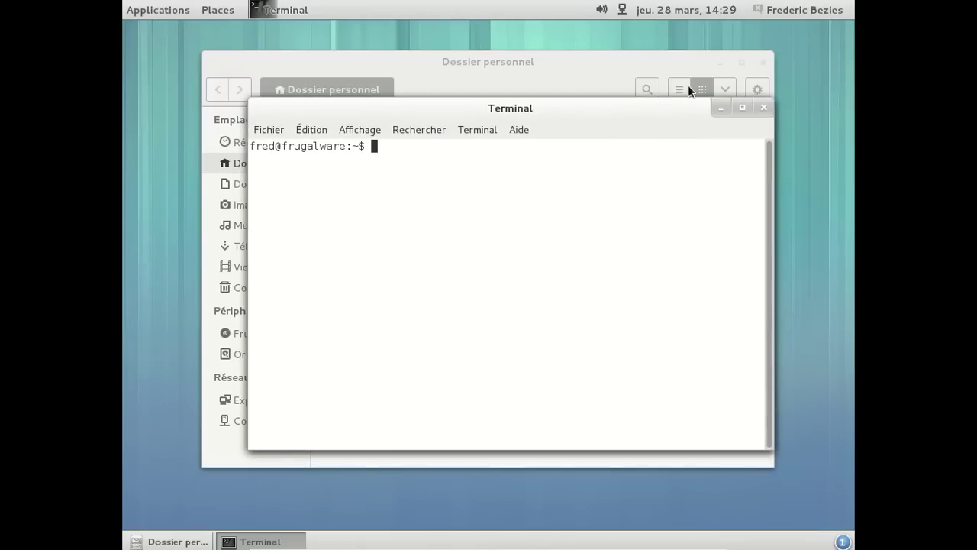
{"action": "left_click", "coordinate": [624, 61]}
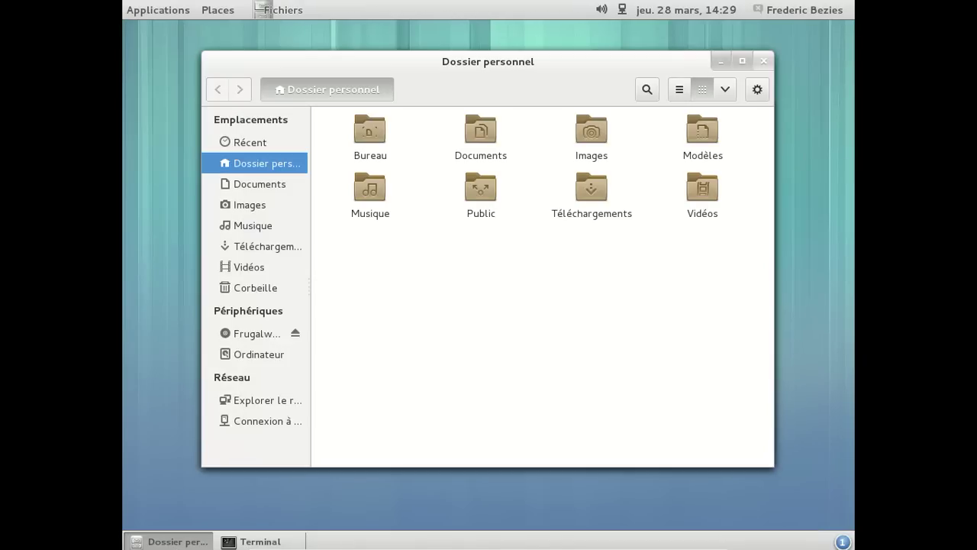
{"action": "left_click", "coordinate": [763, 60]}
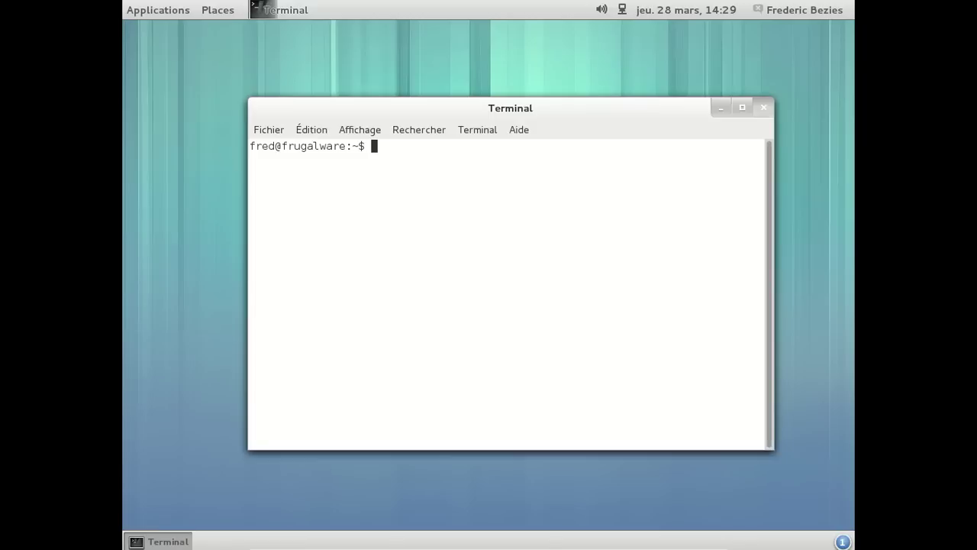
- Close the Terminal, launch Web from Applications > Internet, and open the home folder in Files
{"action": "left_click", "coordinate": [758, 105]}
{"action": "left_click", "coordinate": [174, 16]}
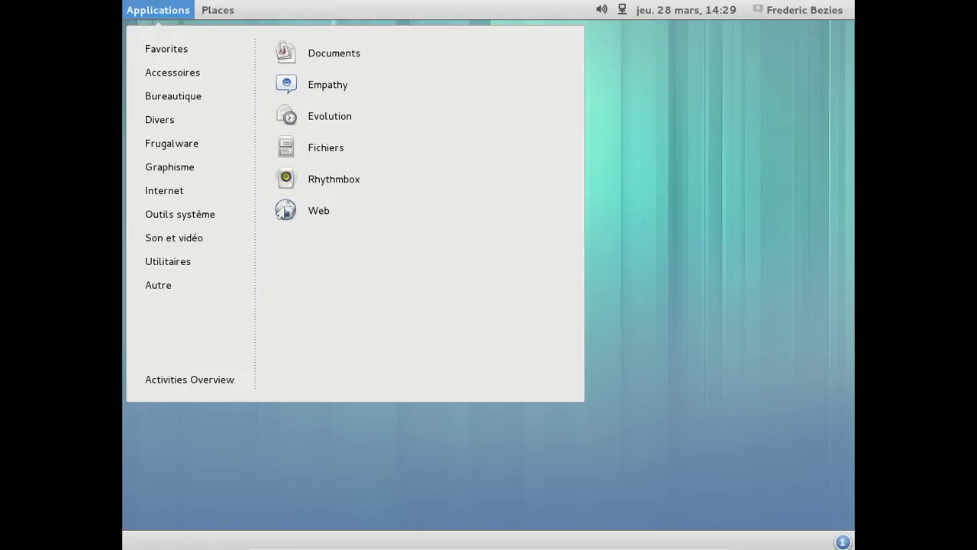
{"action": "mouse_move", "coordinate": [185, 148]}
{"action": "mouse_move", "coordinate": [191, 165]}
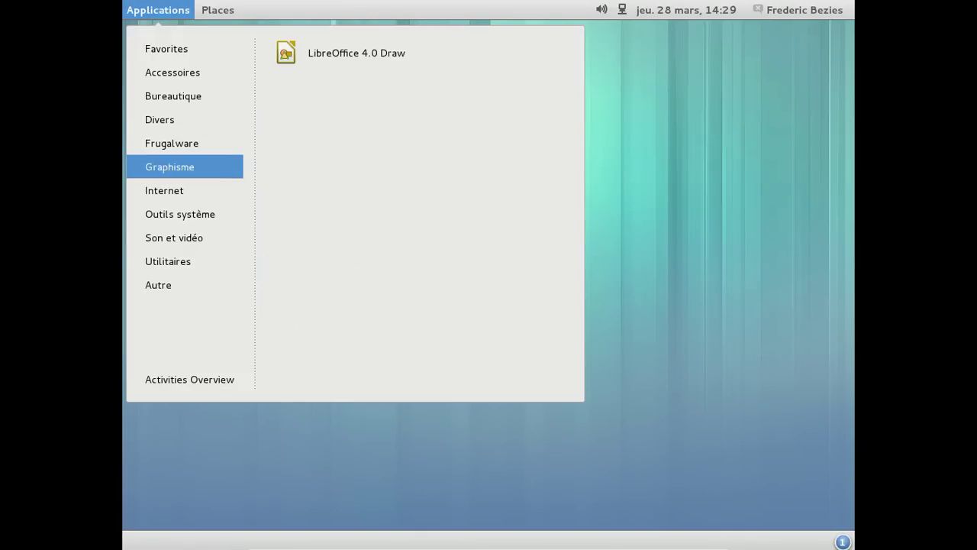
{"action": "mouse_move", "coordinate": [188, 192]}
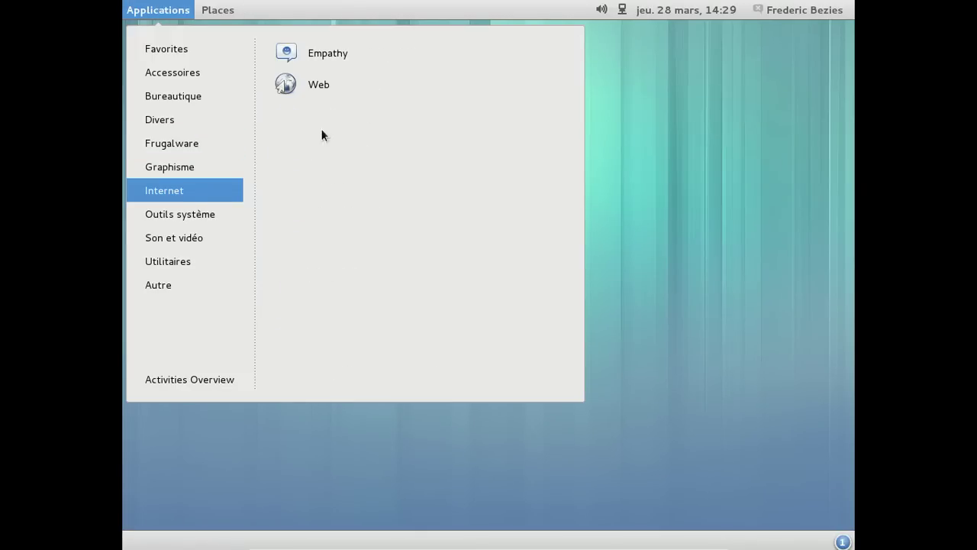
{"action": "left_click", "coordinate": [323, 87]}
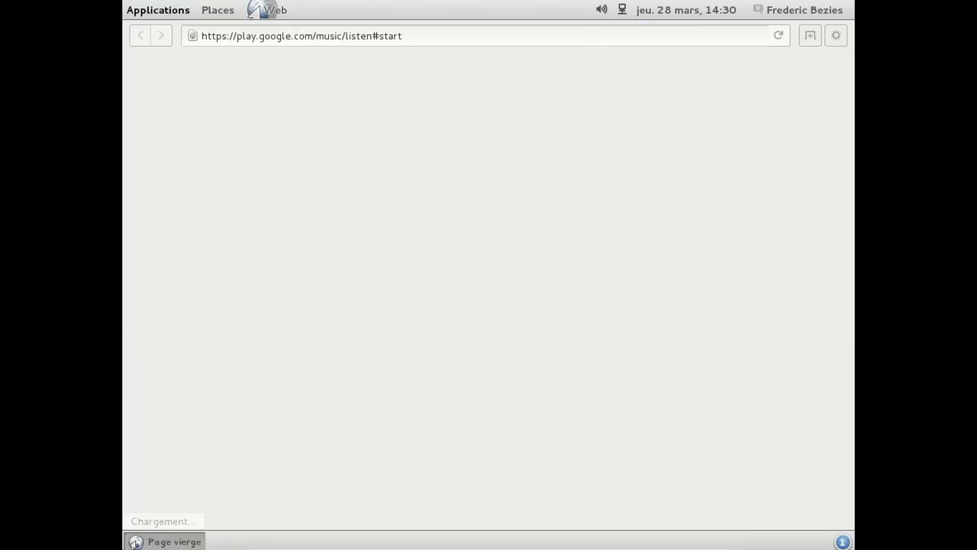
{"action": "left_click", "coordinate": [187, 9]}
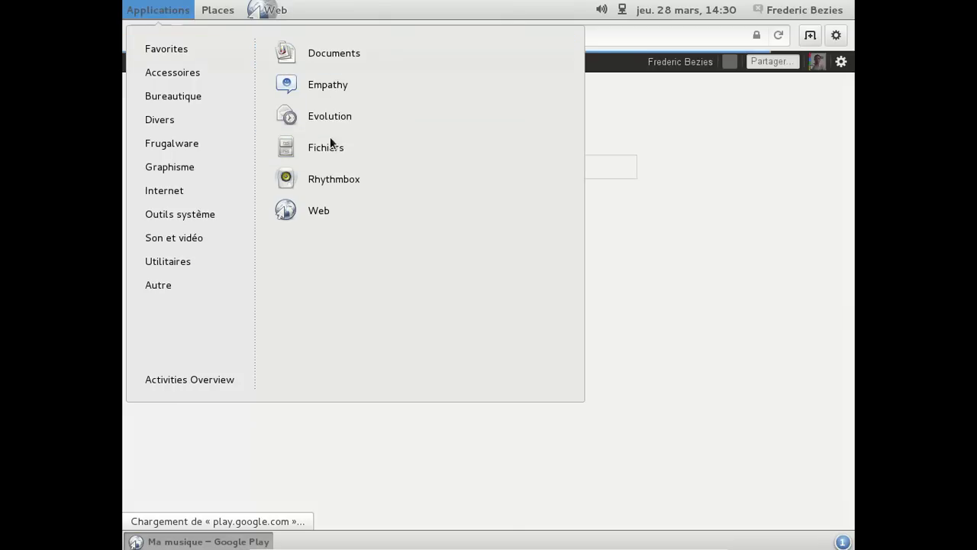
{"action": "left_click", "coordinate": [331, 144]}
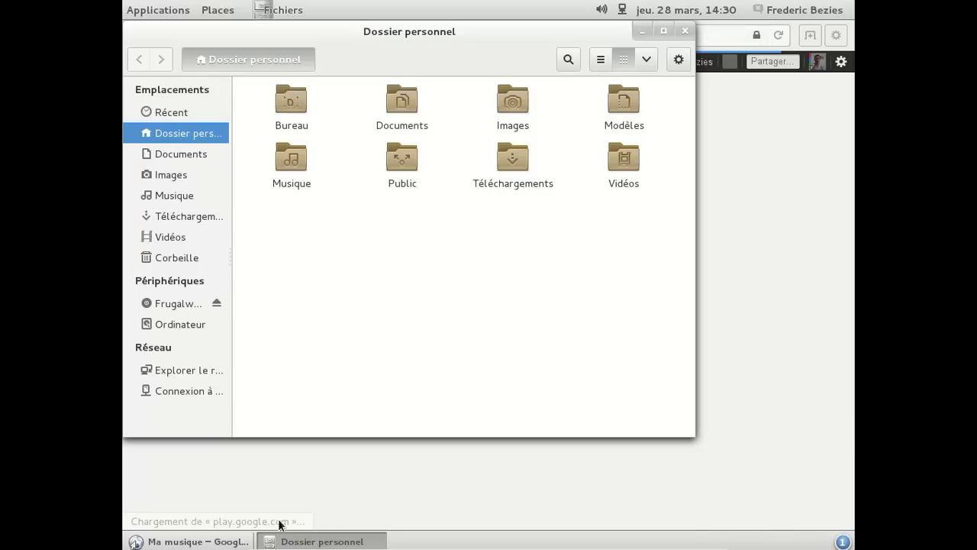
- Sign out of the Google account in Google Play Music and quit Web
{"action": "left_click", "coordinate": [189, 541]}
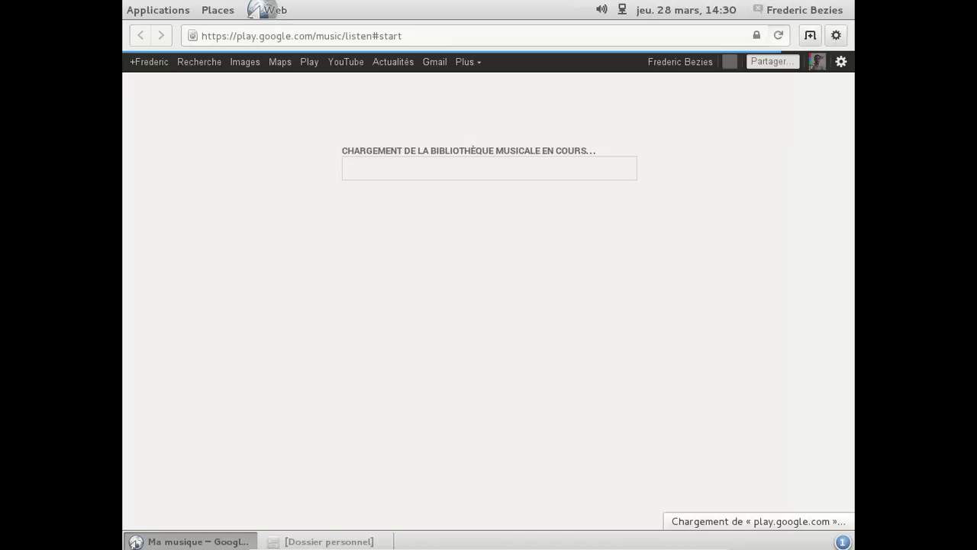
{"action": "left_click", "coordinate": [816, 61]}
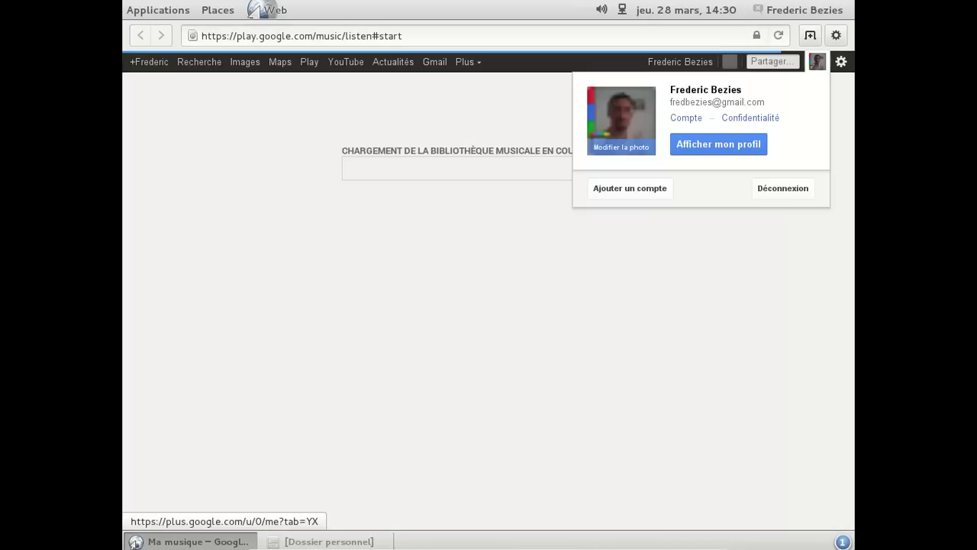
{"action": "left_click", "coordinate": [781, 191]}
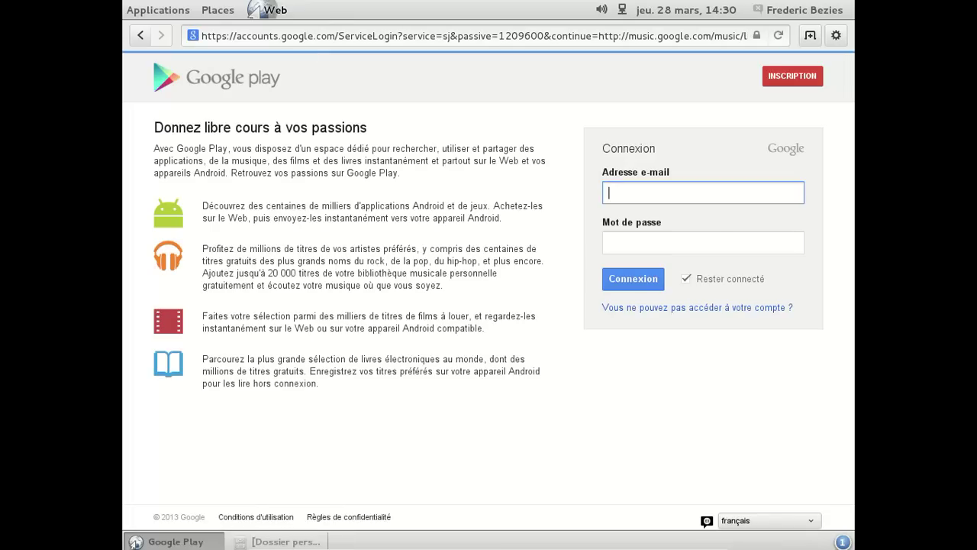
{"action": "left_click", "coordinate": [267, 10]}
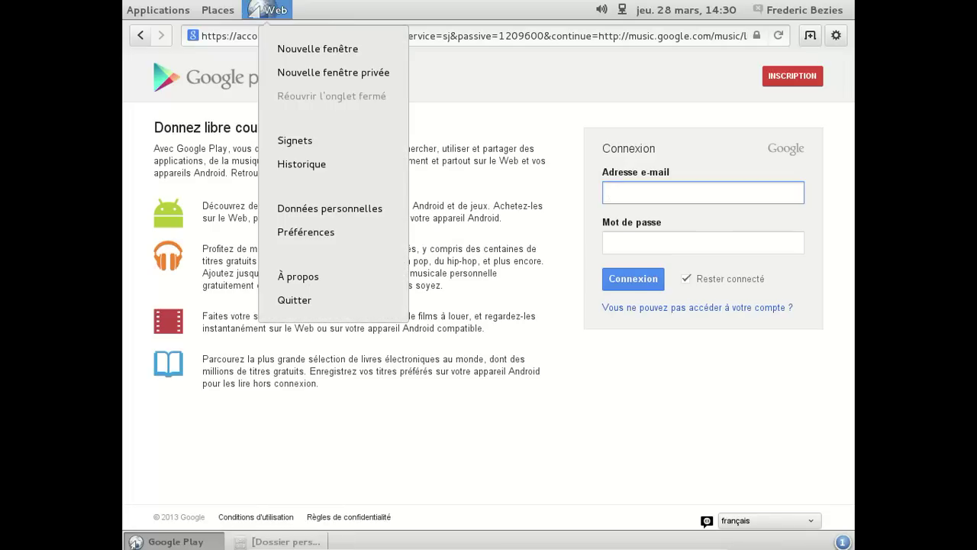
{"action": "left_click", "coordinate": [294, 299]}
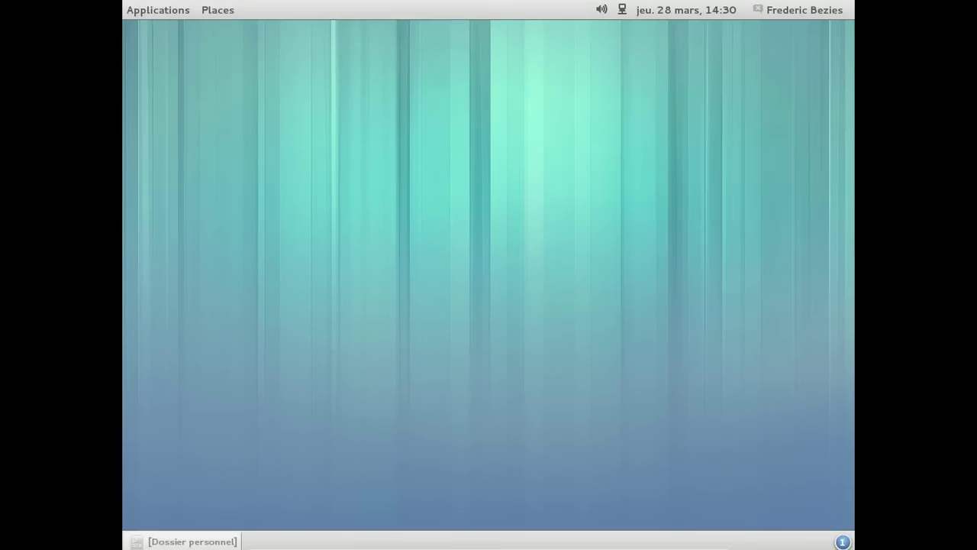
- Close the home folder window and glance at the calendar and user menu
{"action": "left_click", "coordinate": [194, 541]}
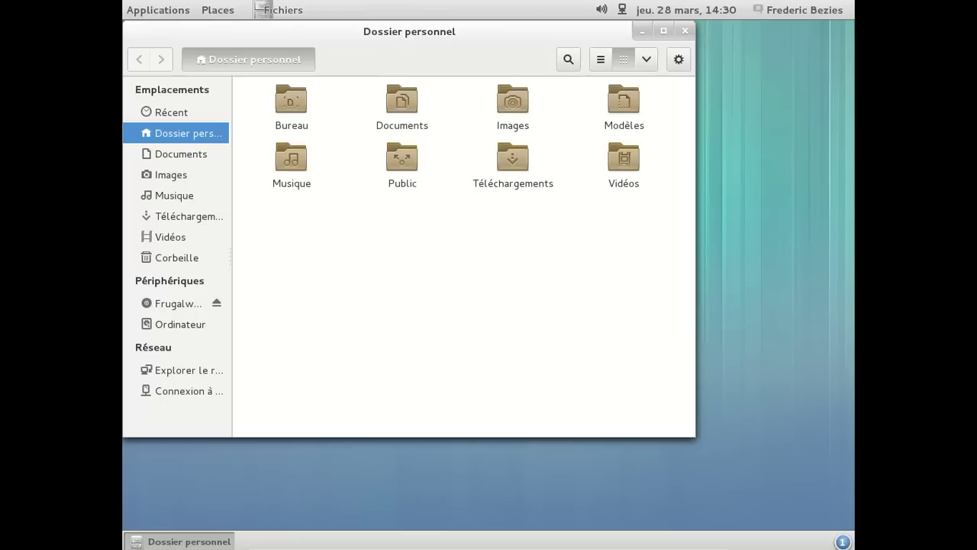
{"action": "left_click", "coordinate": [684, 31]}
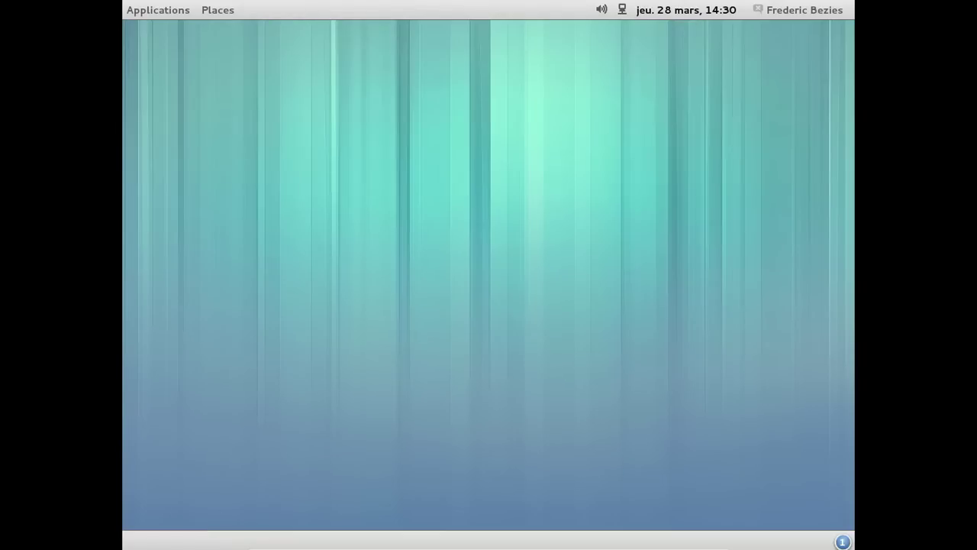
{"action": "left_click", "coordinate": [685, 10]}
{"action": "left_click", "coordinate": [686, 10]}
{"action": "left_click", "coordinate": [804, 10]}
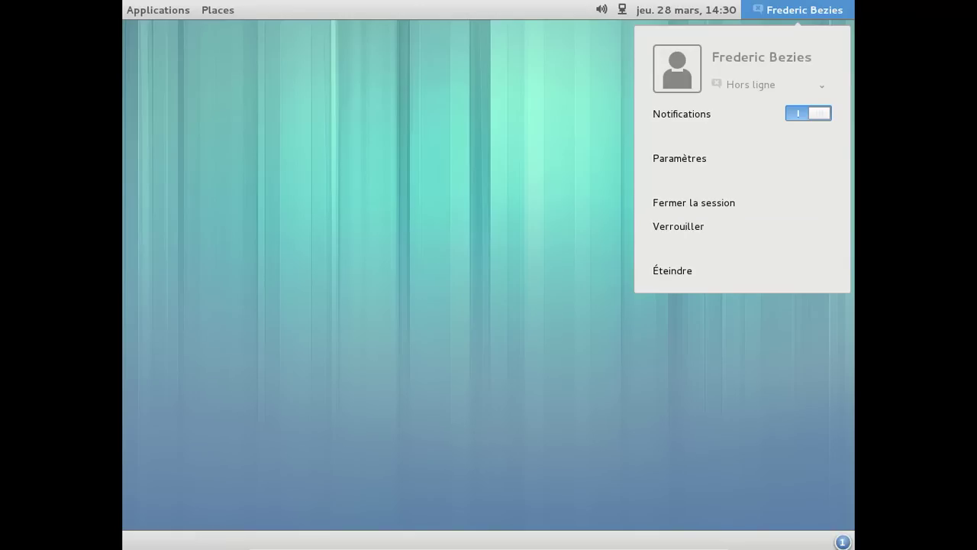
{"action": "left_click", "coordinate": [804, 10]}
- Open the Activities overview from the Applications menu, then return to the desktop
{"action": "left_click", "coordinate": [158, 10]}
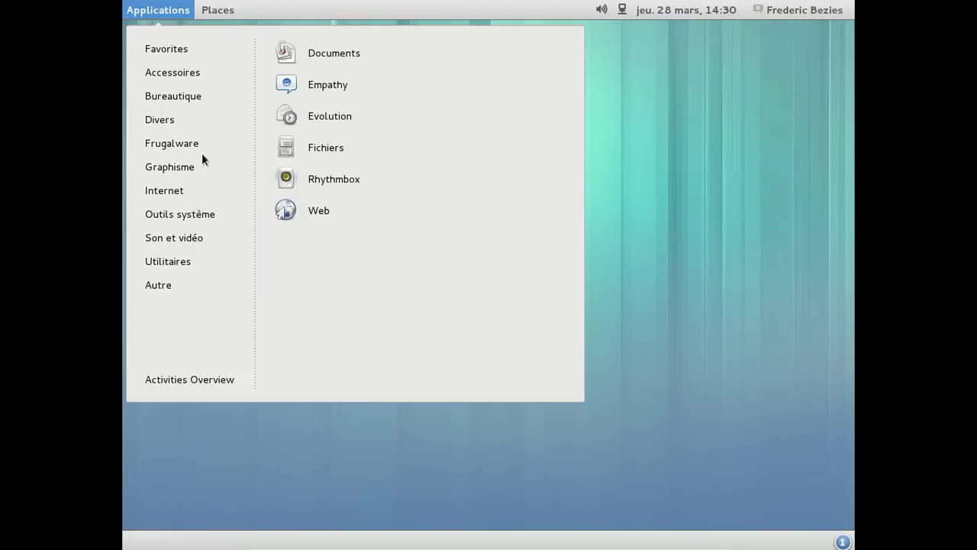
{"action": "mouse_move", "coordinate": [188, 286]}
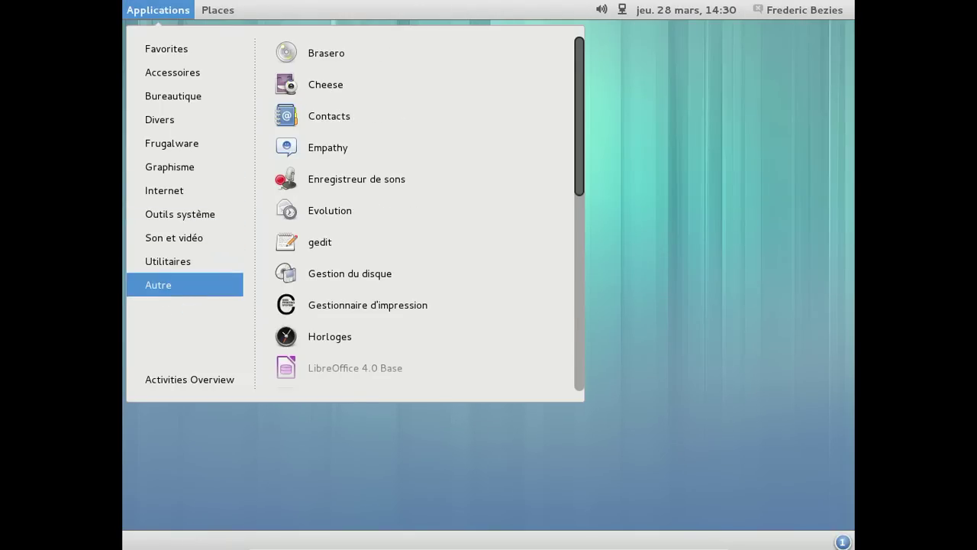
{"action": "left_click", "coordinate": [184, 374]}
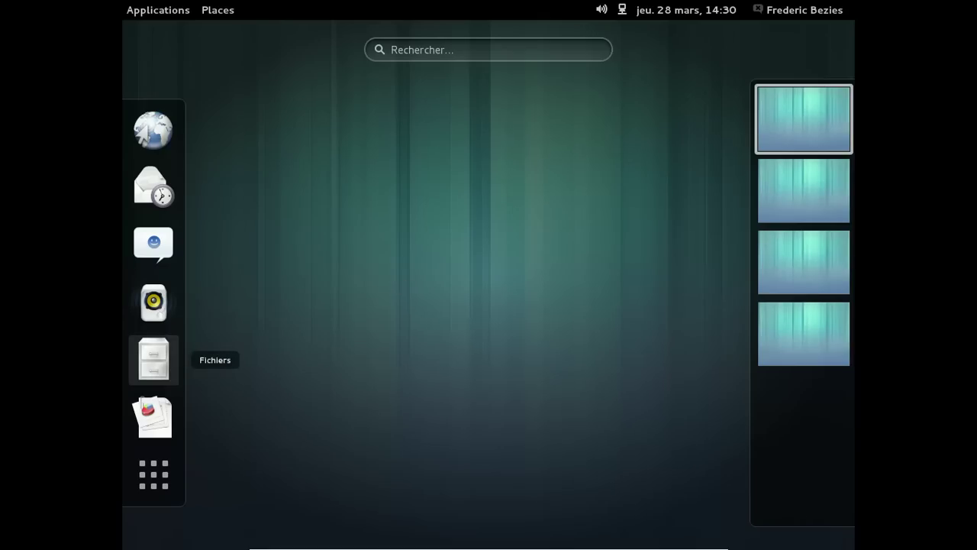
{"action": "key", "text": "Escape"}
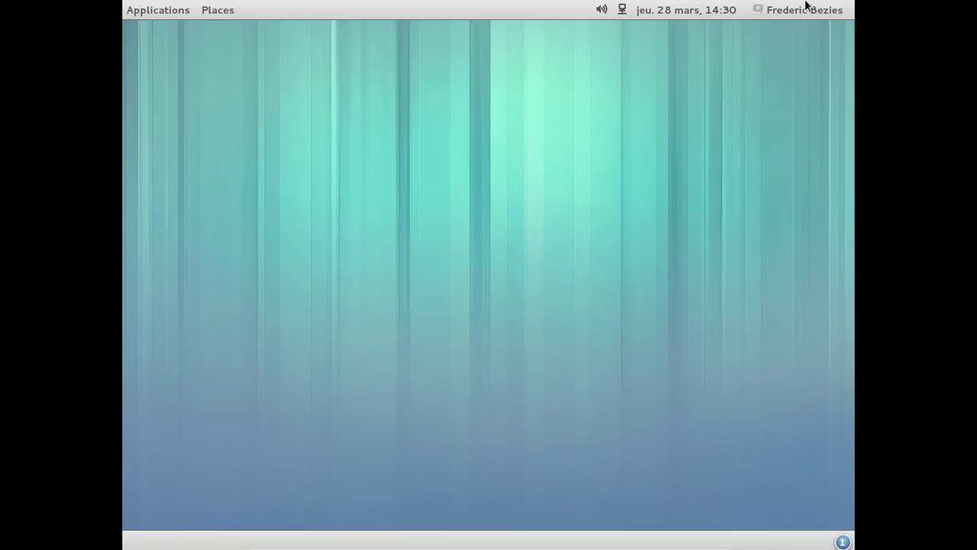
- Choose Éteindre from the user menu and confirm the shutdown
{"action": "left_click", "coordinate": [807, 9]}
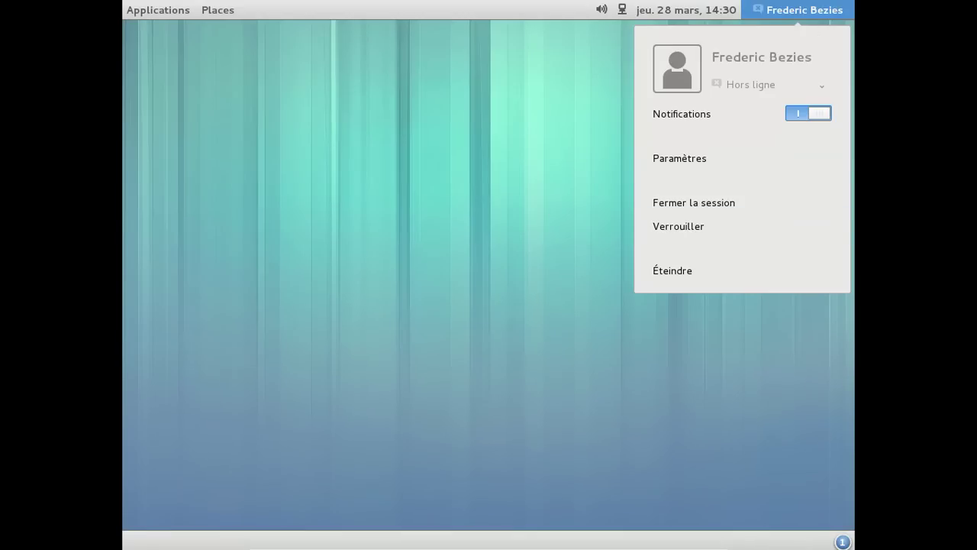
{"action": "left_click", "coordinate": [682, 269]}
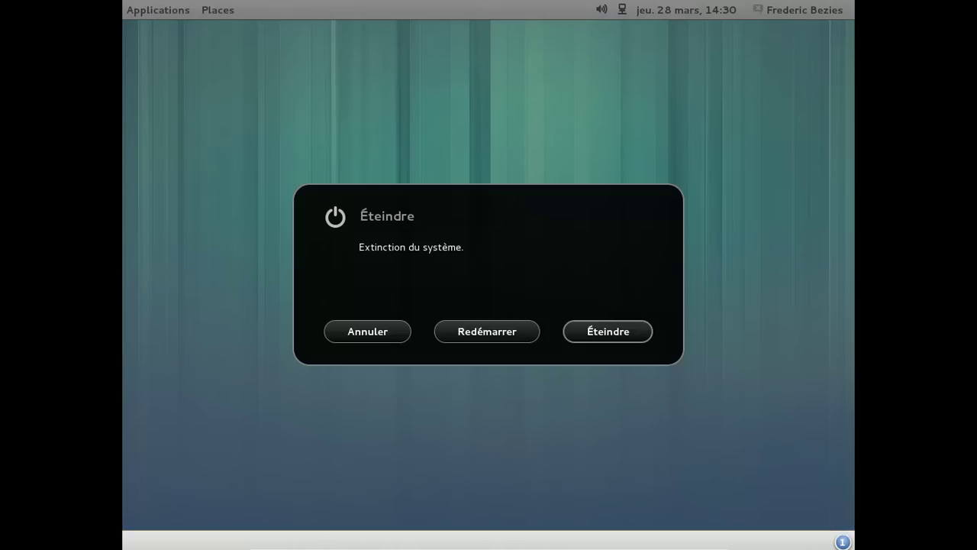
{"action": "key", "text": "Return"}
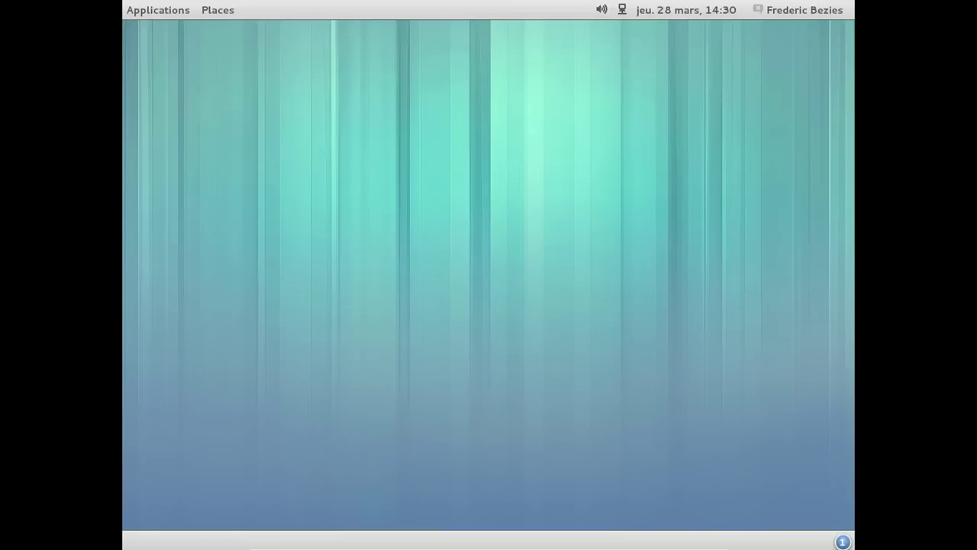